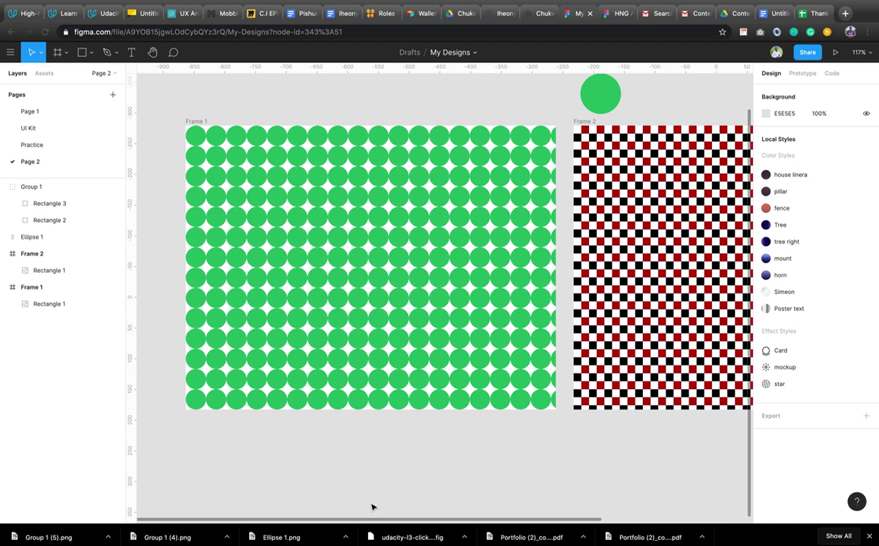
# Step: Browse the canvas and briefly select Frame 1 to inspect it
pyautogui.scroll(3, 329, 177)
pyautogui.scroll(-3, 330, 177)
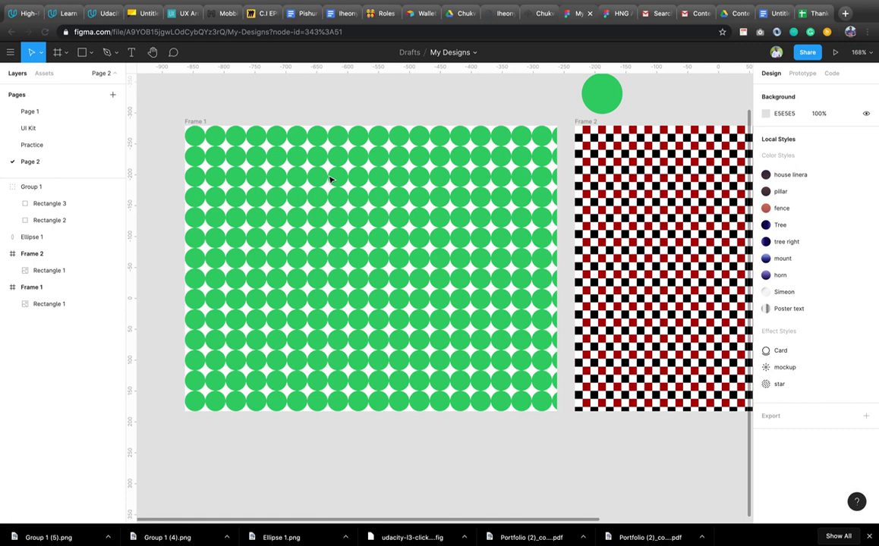
pyautogui.scroll(3, 329, 179)
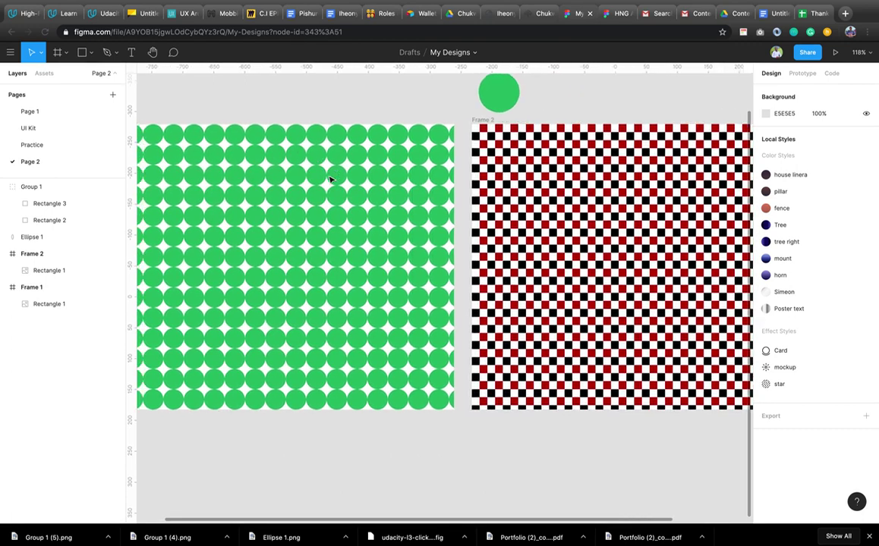
pyautogui.hscroll(5, 329, 179)
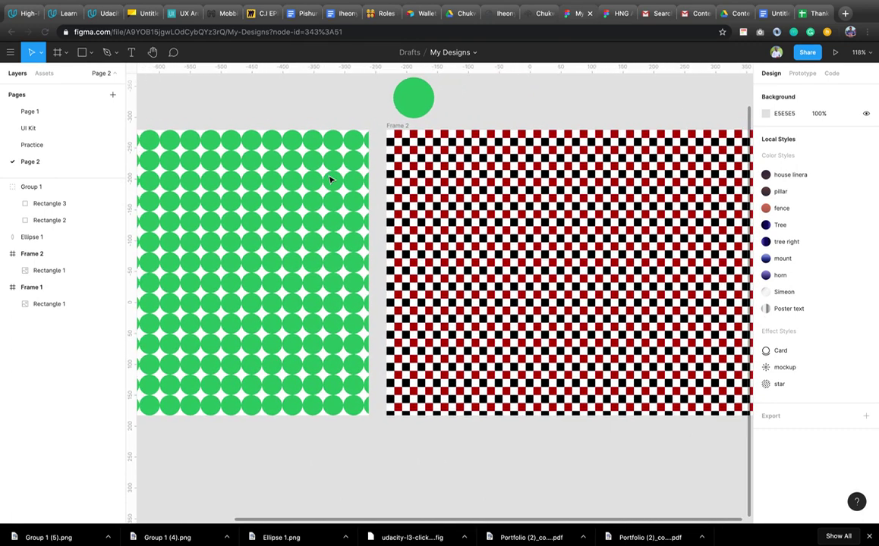
pyautogui.hscroll(1, 330, 179)
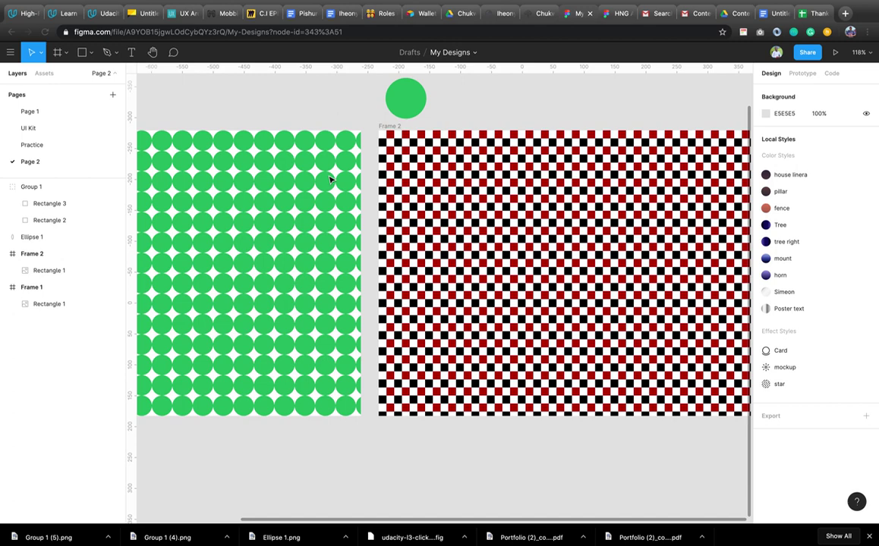
pyautogui.keyDown('ctrl'); pyautogui.scroll(-5, 330, 179); pyautogui.keyUp('ctrl')
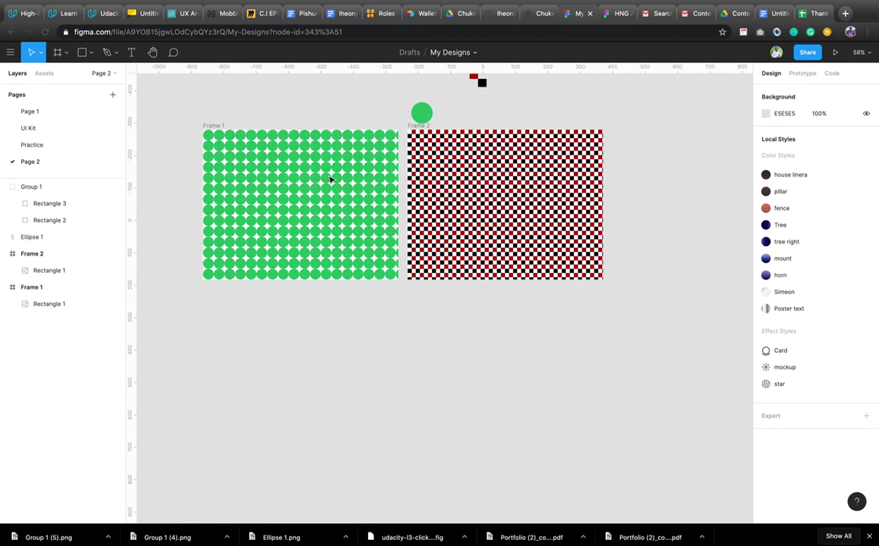
pyautogui.keyDown('ctrl'); pyautogui.scroll(3, 330, 179); pyautogui.keyUp('ctrl')
pyautogui.keyDown('ctrl'); pyautogui.scroll(-4, 330, 179); pyautogui.keyUp('ctrl')
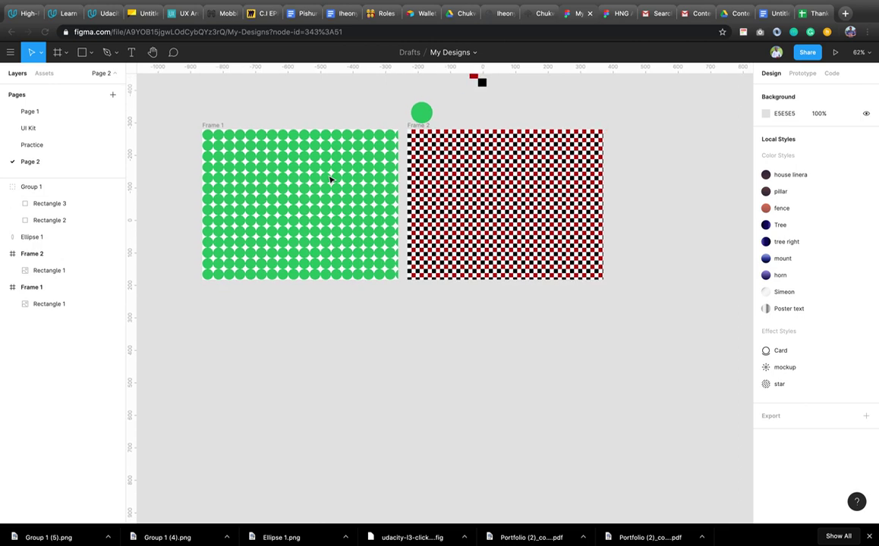
pyautogui.scroll(-1, 330, 179)
pyautogui.click(318, 203)
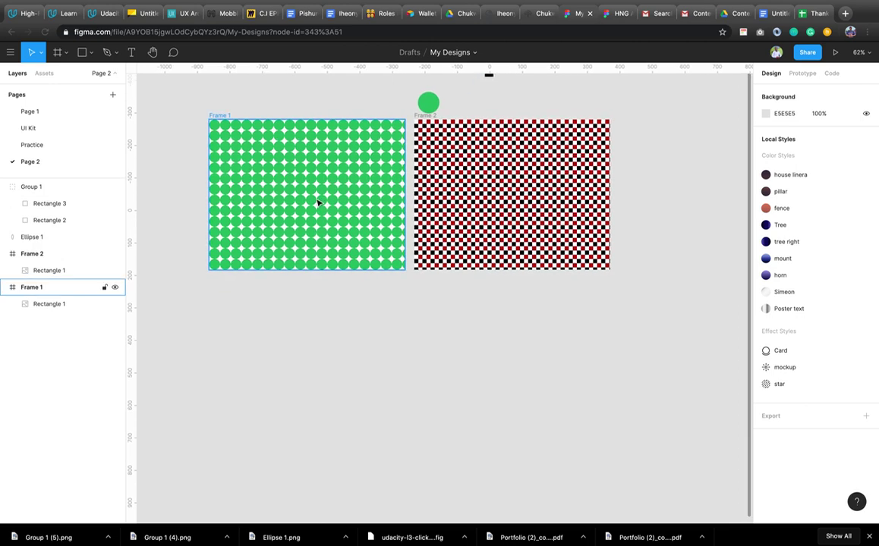
pyautogui.press('Escape')
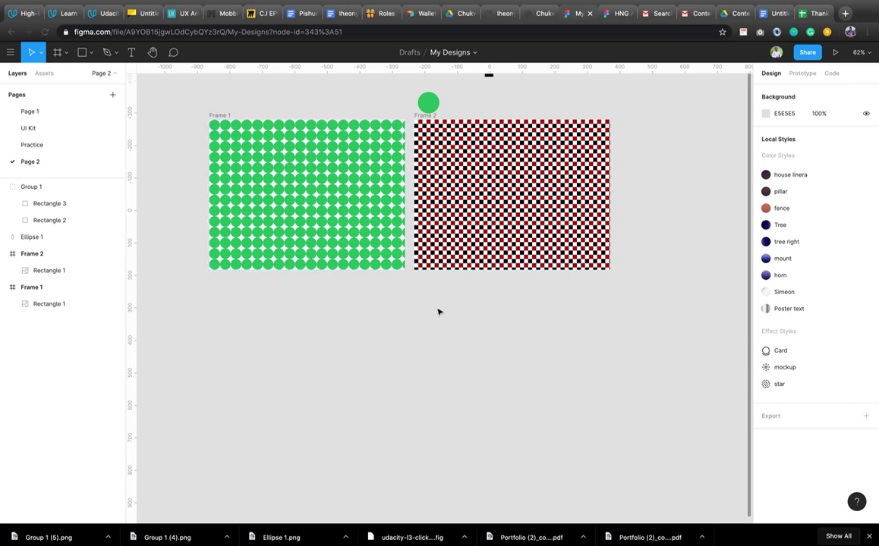
# Step: Select Frame 1 once more, deselect it, and pick the Frame tool
pyautogui.scroll(-1, 437, 312)
pyautogui.scroll(-1, 438, 312)
pyautogui.click(403, 218)
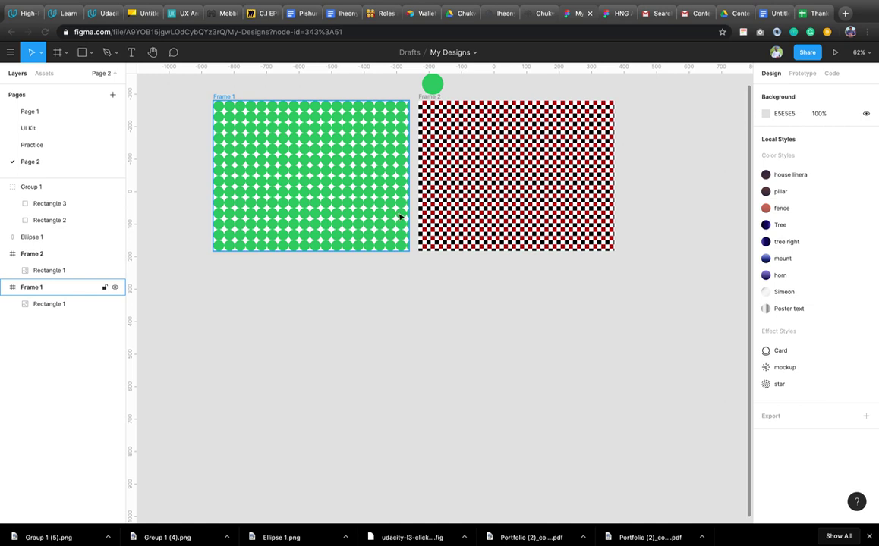
pyautogui.press('Escape')
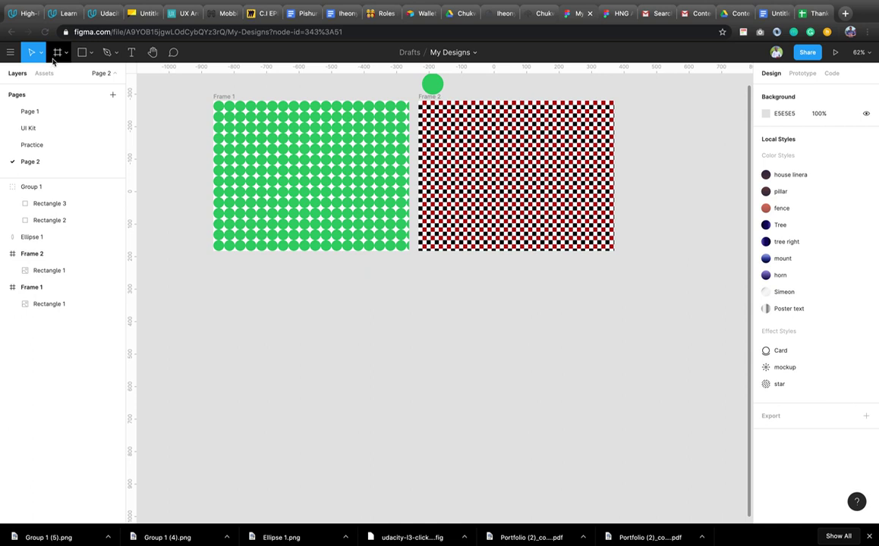
pyautogui.click(53, 61)
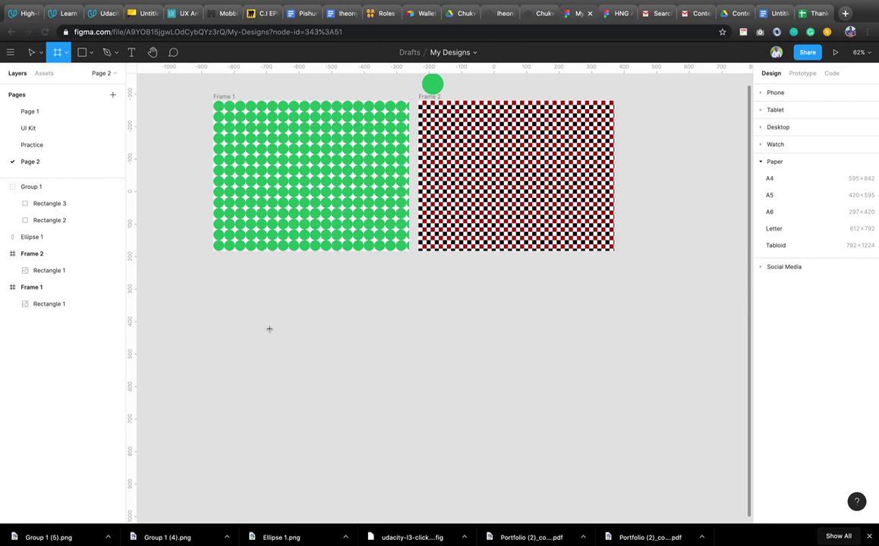
# Step: Draw a 538×365 Frame 3 below the pattern frames and confirm its size
pyautogui.scroll(-5, 270, 329)
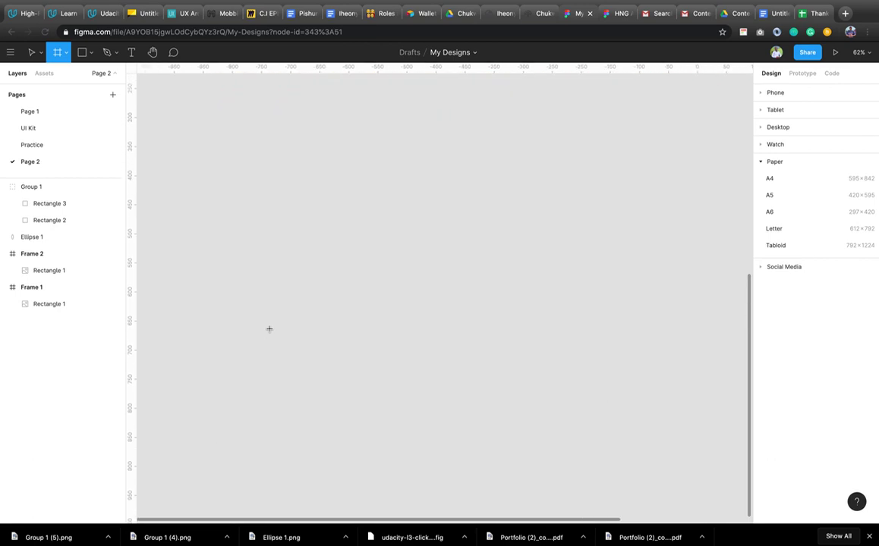
pyautogui.scroll(4, 270, 328)
pyautogui.scroll(2, 270, 328)
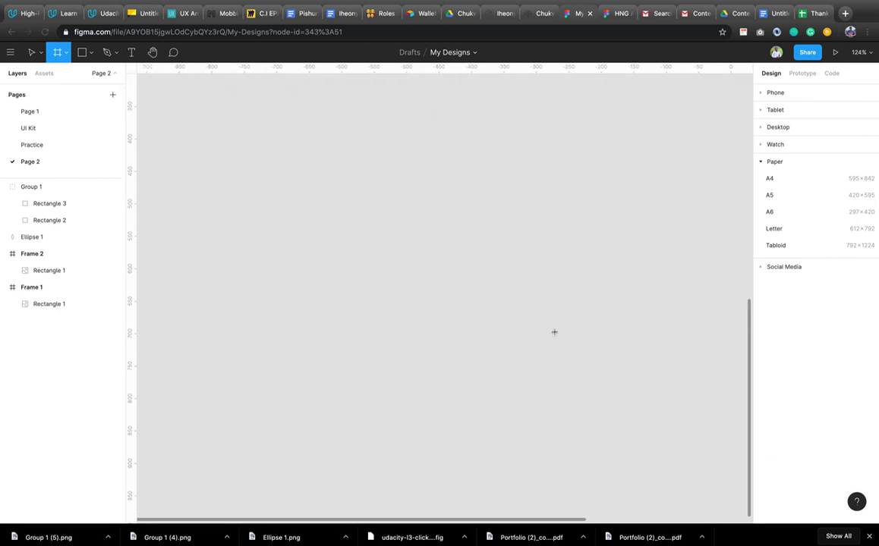
pyautogui.moveTo(226, 128); pyautogui.dragTo(575, 366)
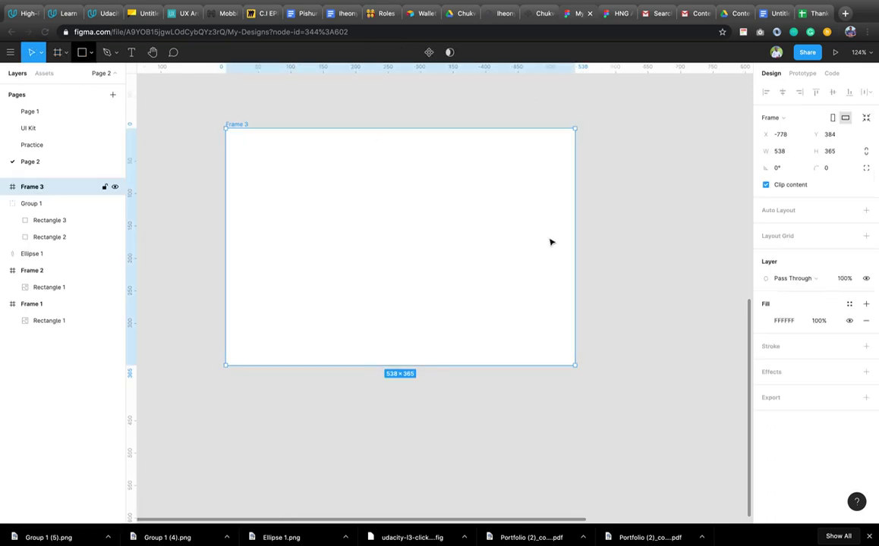
pyautogui.hscroll(-2, 216, 236)
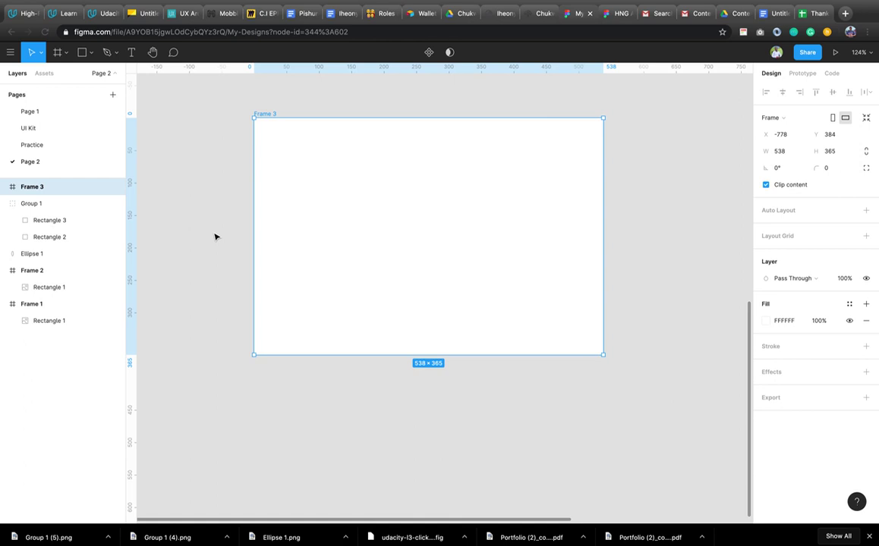
pyautogui.click(321, 106)
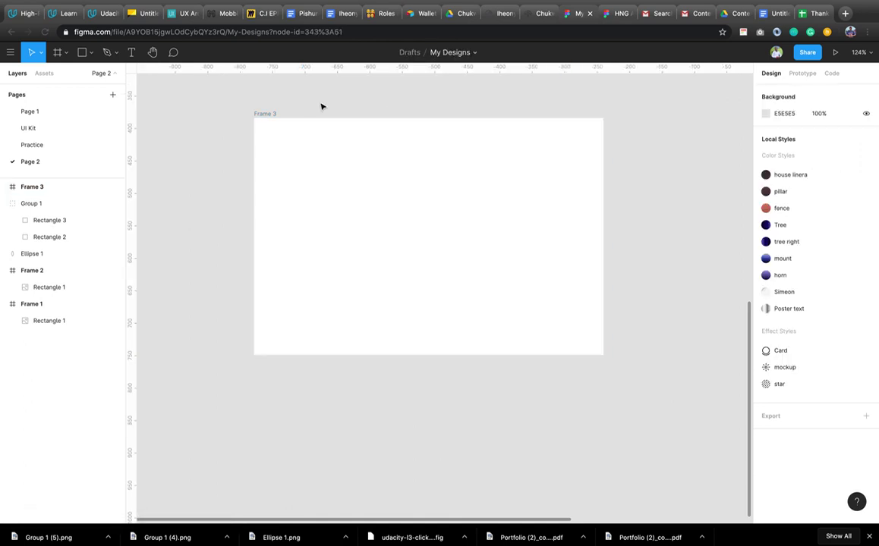
pyautogui.click(271, 116)
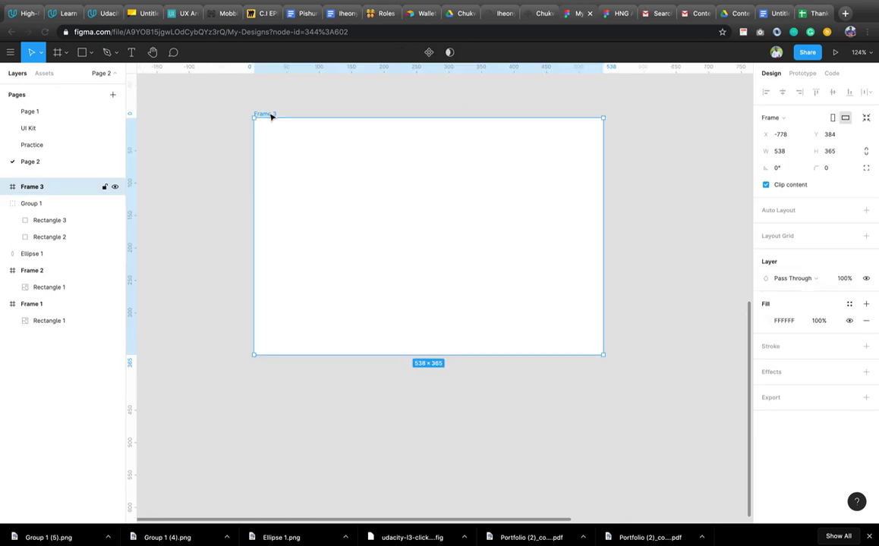
pyautogui.click(355, 164)
pyautogui.scroll(2, 355, 164)
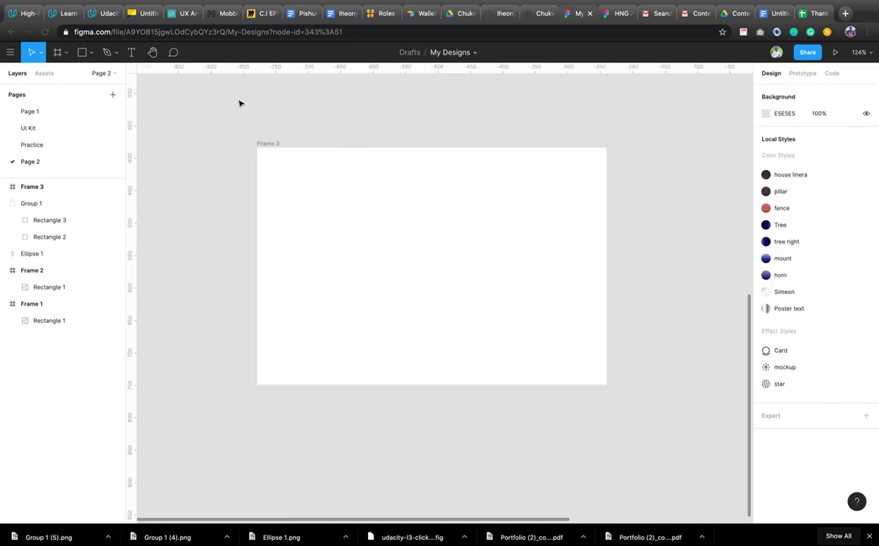
# Step: Draw a 55×55 grey circle, Ellipse 2, just above Frame 3
pyautogui.press('o')
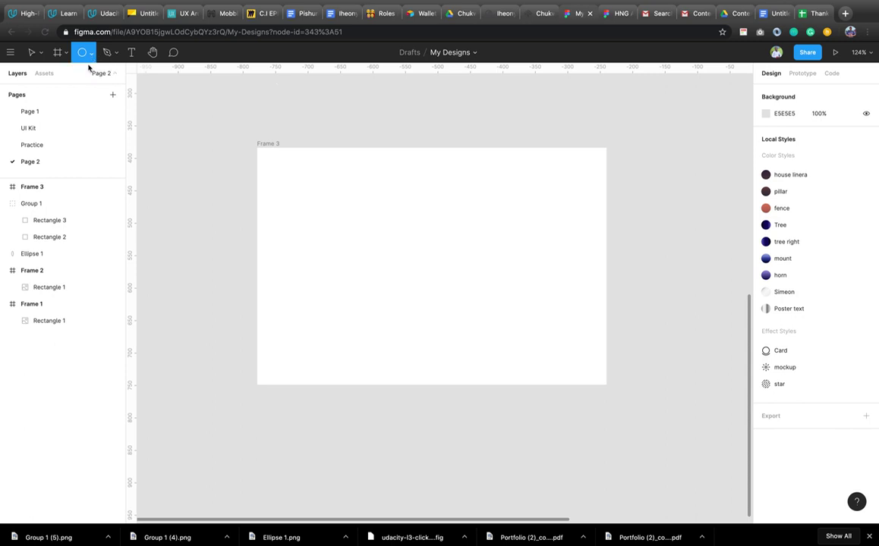
pyautogui.click(90, 53)
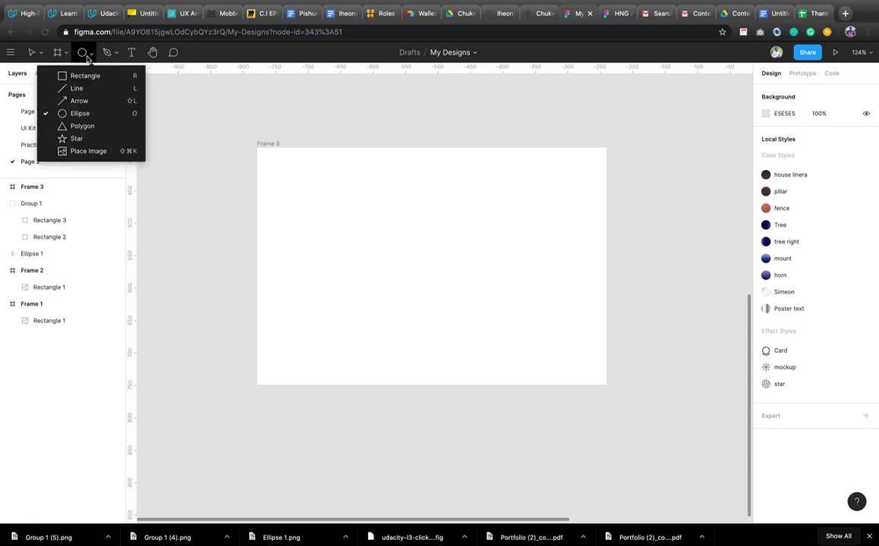
pyautogui.click(85, 113)
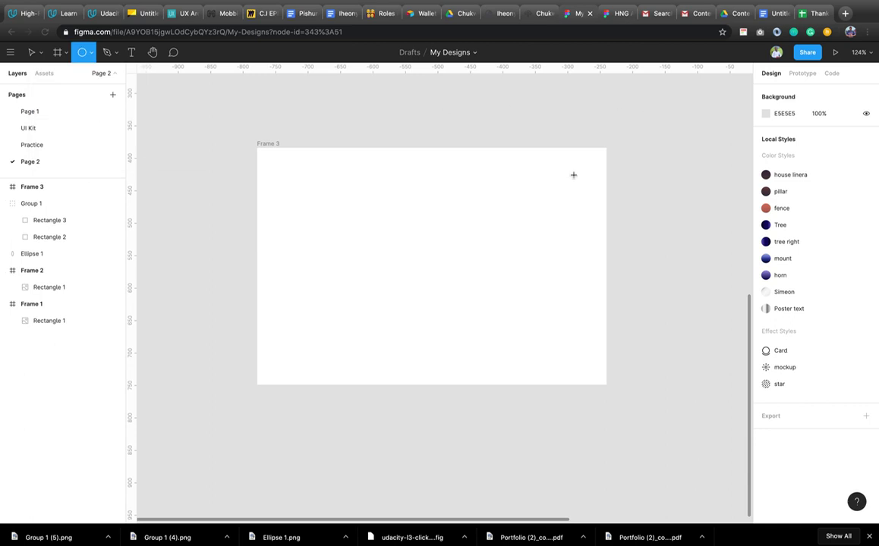
pyautogui.scroll(2, 541, 247)
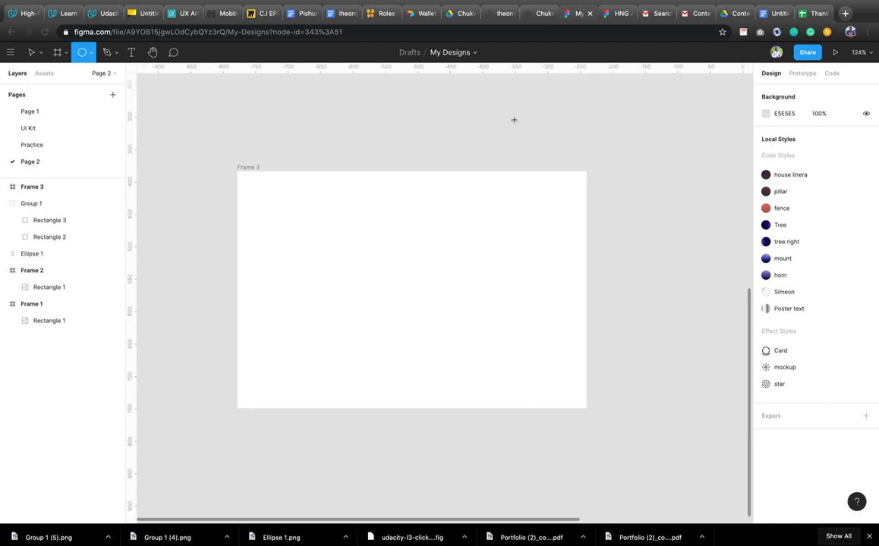
pyautogui.moveTo(444, 100); pyautogui.dragTo(479, 140)
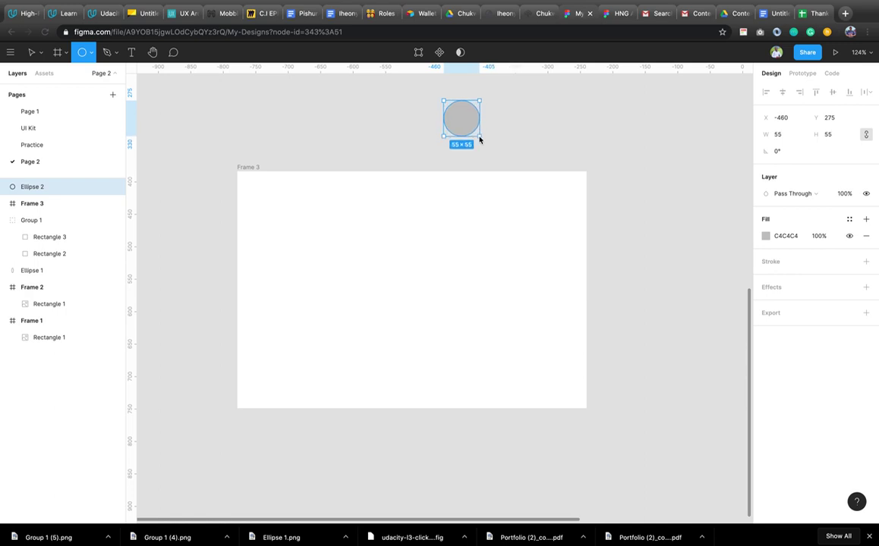
# Step: Zoom in on the grey circle and duplicate it as Ellipse 3
pyautogui.press('v')
pyautogui.scroll(1, 462, 102)
pyautogui.scroll(2, 463, 102)
pyautogui.scroll(2, 463, 104)
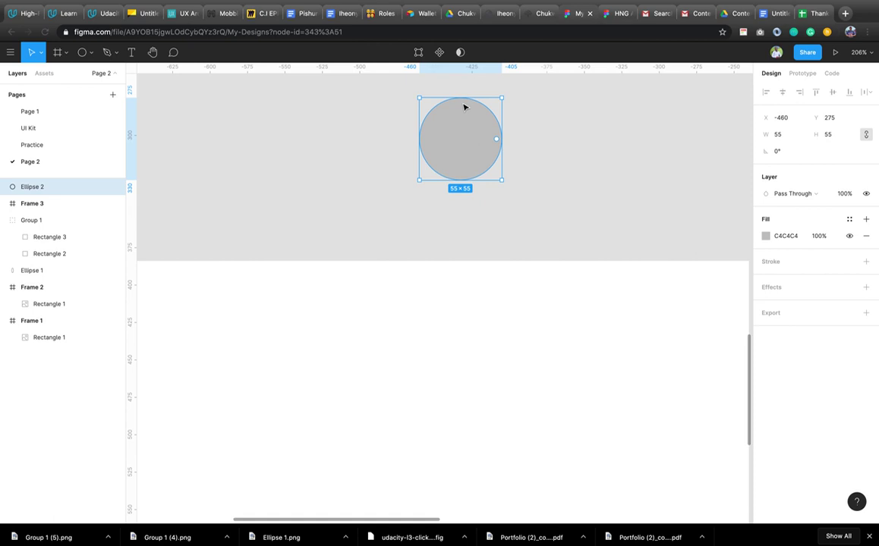
pyautogui.scroll(3, 464, 107)
pyautogui.press('super+d')
# Step: Inspect the duplicate's fill colour, reselecting it after an accidental Frame 3 selection
pyautogui.click(766, 236)
pyautogui.press('Escape')
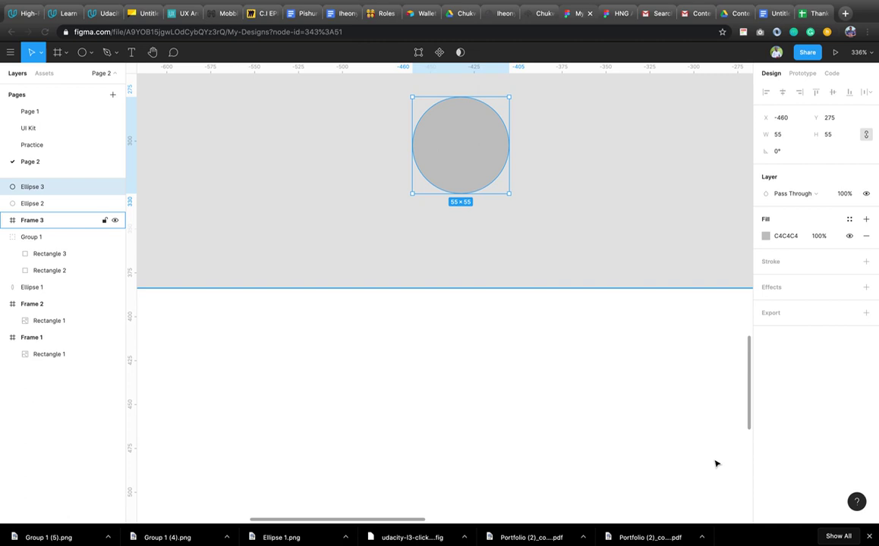
pyautogui.click(675, 183)
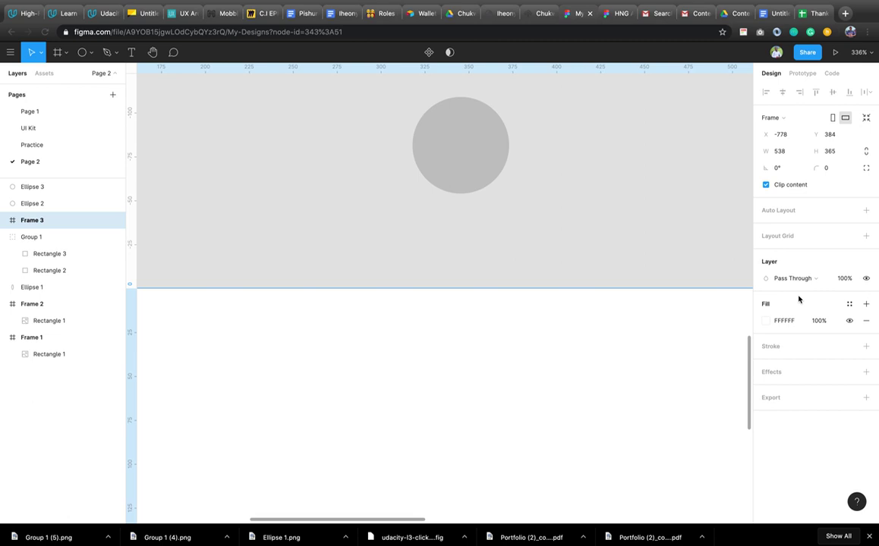
pyautogui.hotkey('ctrl', 'z')
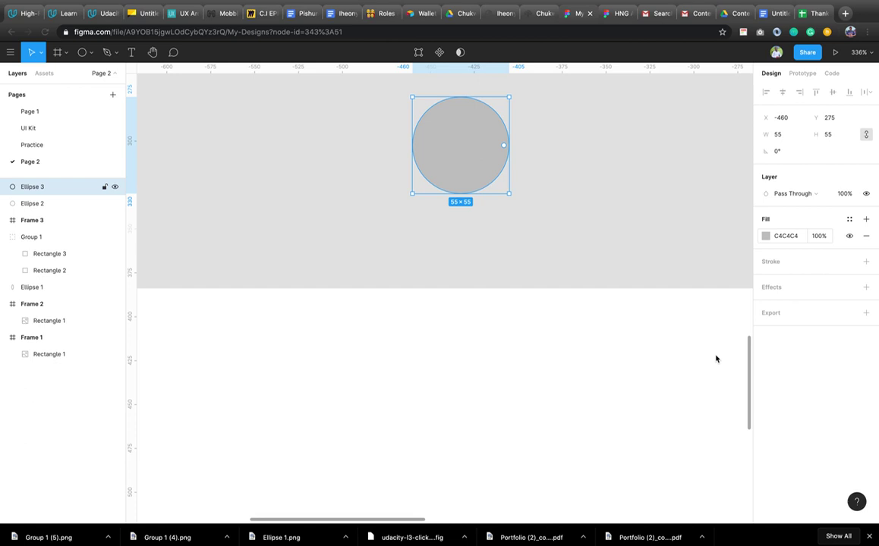
pyautogui.click(766, 236)
pyautogui.press('Escape')
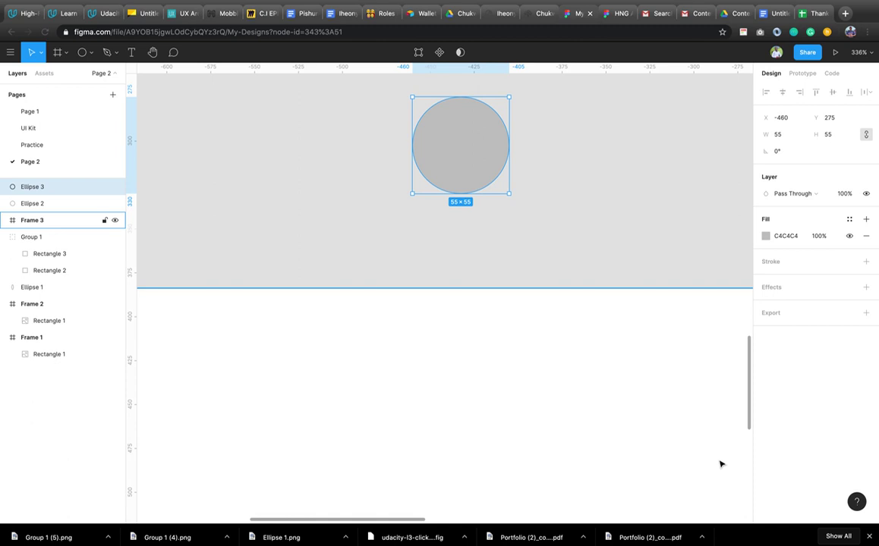
pyautogui.scroll(-5, 527, 219)
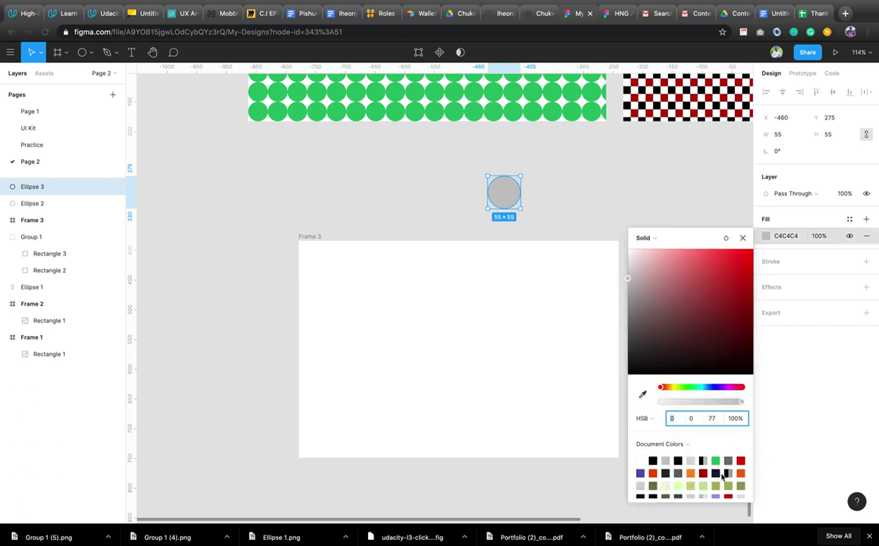
# Step: Fill Ellipse 3 with green 27BE67 and cut a -58.01% arc wedge from it
pyautogui.click(717, 461)
pyautogui.scroll(5, 520, 167)
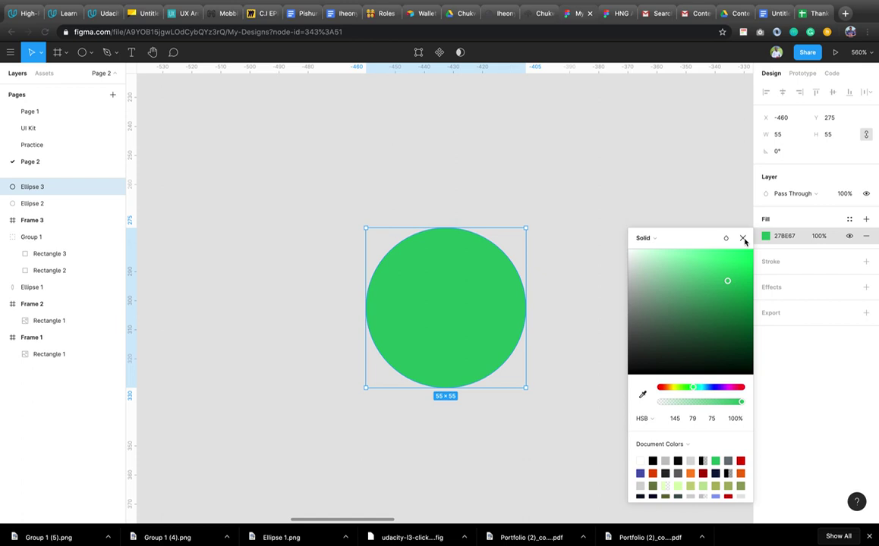
pyautogui.click(522, 309)
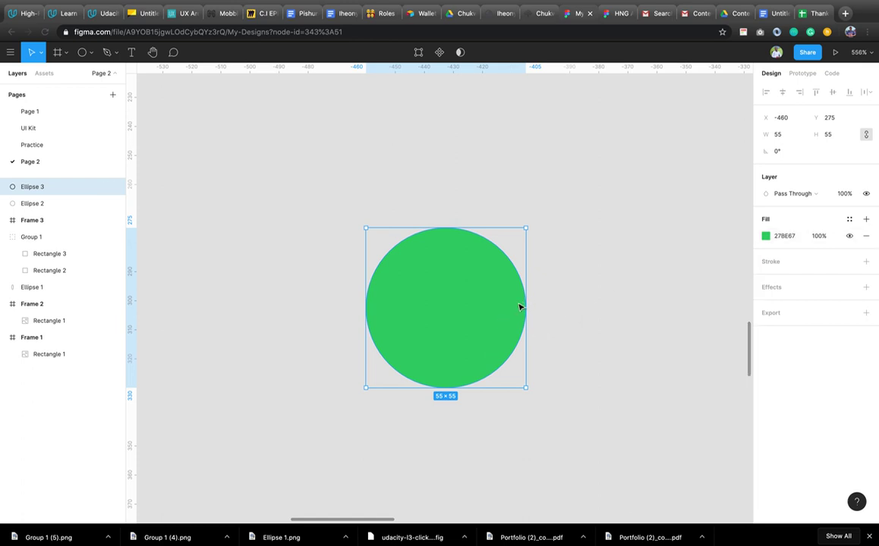
pyautogui.moveTo(521, 309); pyautogui.dragTo(407, 334)
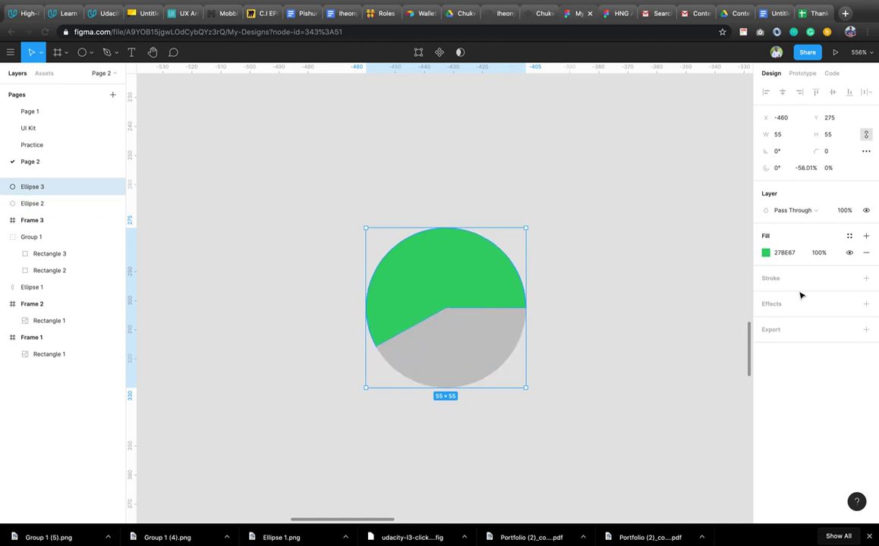
# Step: Set the underlying Ellipse 2's fill to white FFFFFF
pyautogui.press('Tab')
pyautogui.click(789, 236)
pyautogui.write('fff')
pyautogui.press('Return')
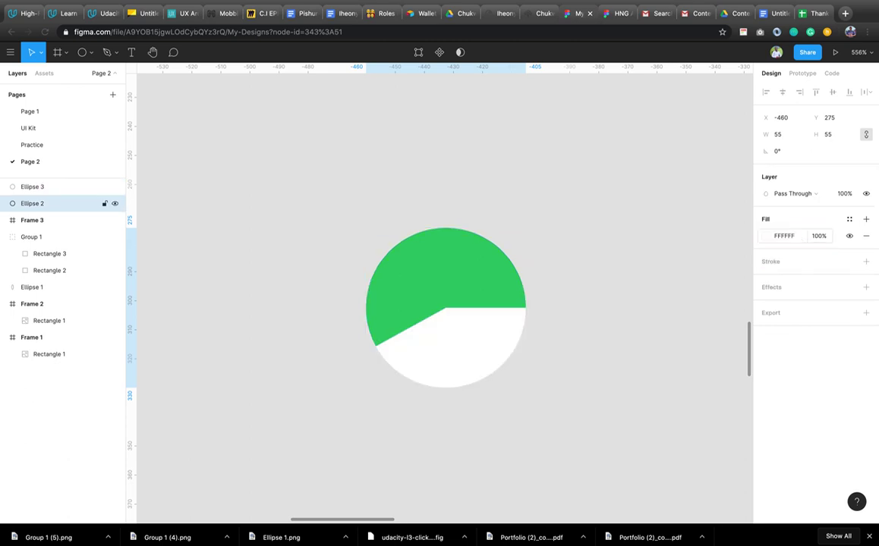
# Step: Narrow the green wedge to a -21.78% sweep and paste a copy, Ellipse 4
pyautogui.click(404, 316)
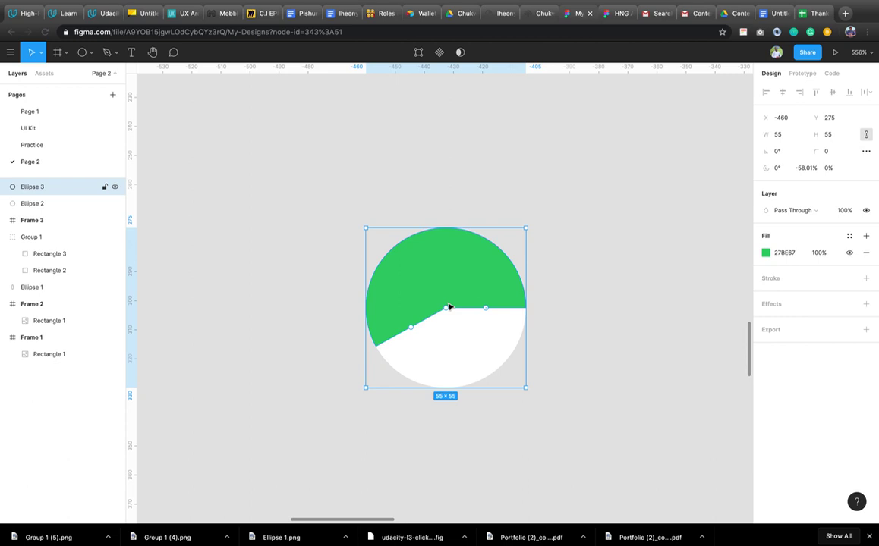
pyautogui.moveTo(409, 331); pyautogui.dragTo(461, 246)
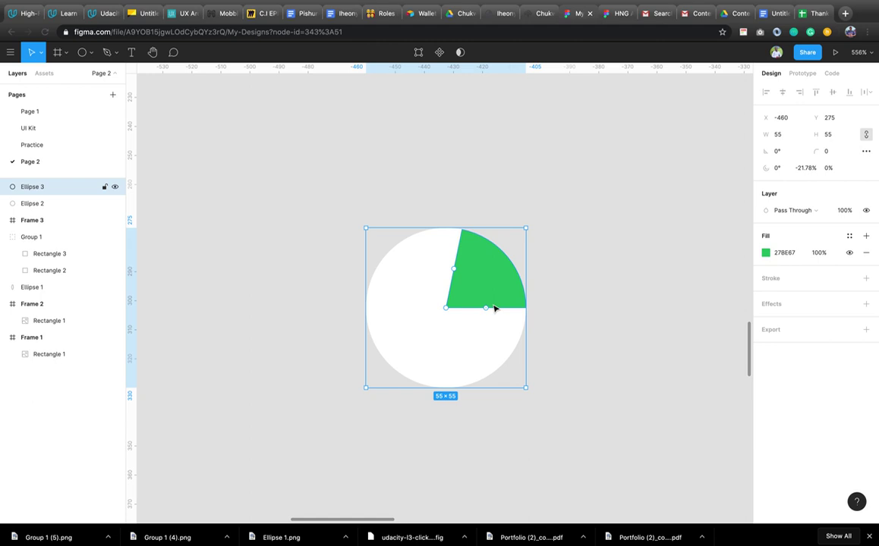
pyautogui.press('super+v')
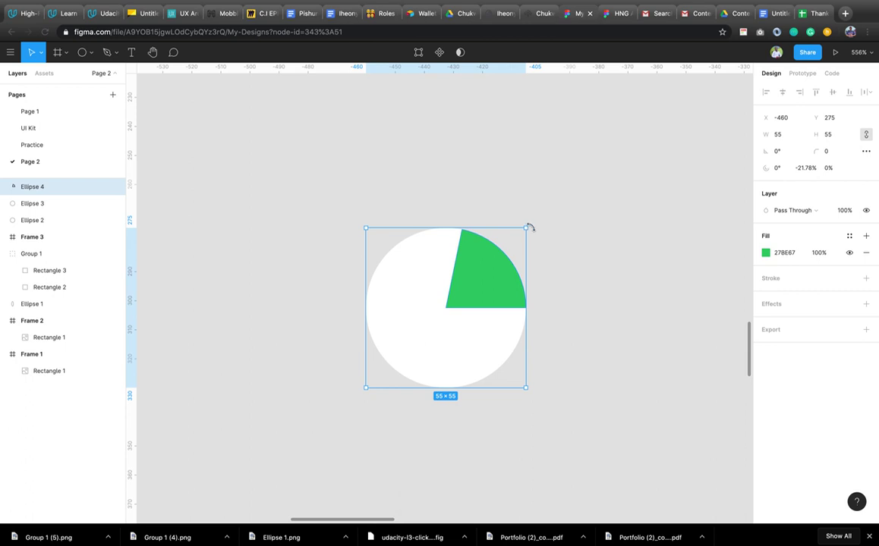
# Step: Rotate the copied wedge Ellipse 4 by 180° so the two wedges face opposite
pyautogui.moveTo(415, 230); pyautogui.dragTo(420, 380)
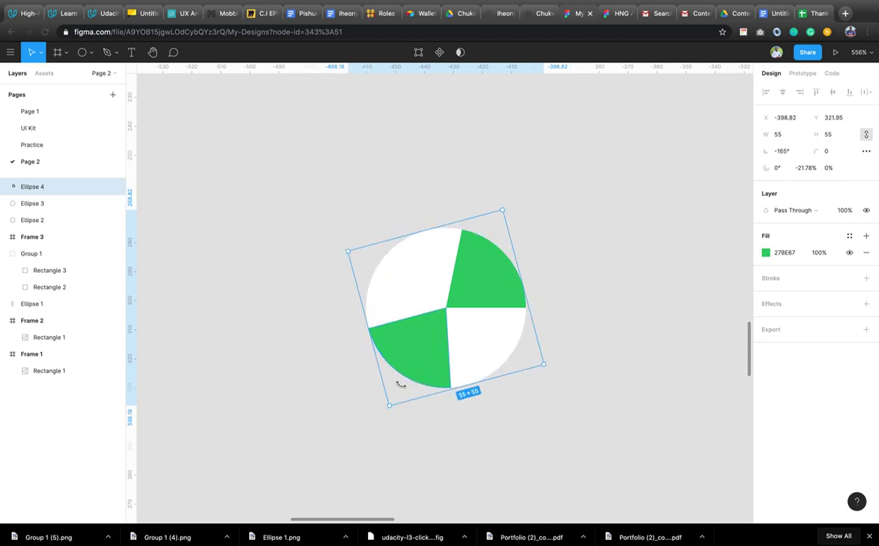
pyautogui.moveTo(399, 385); pyautogui.dragTo(372, 382)
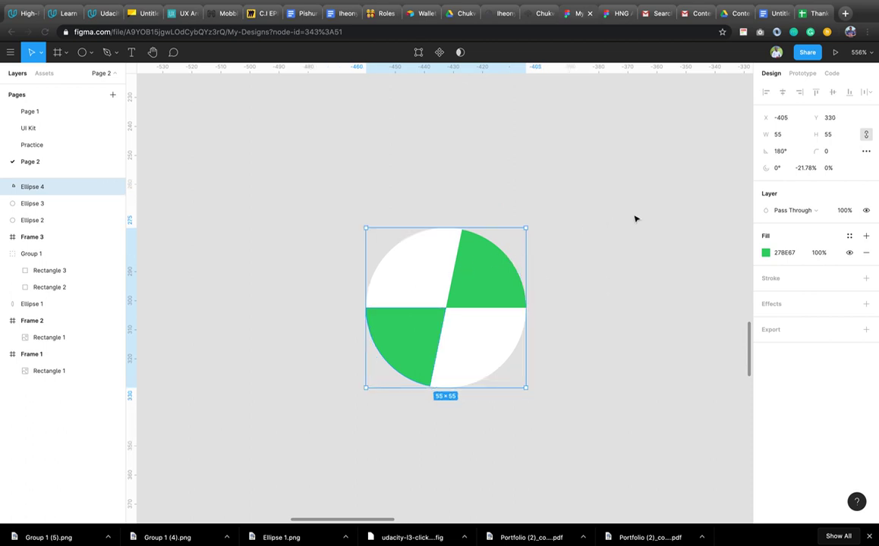
pyautogui.click(573, 201)
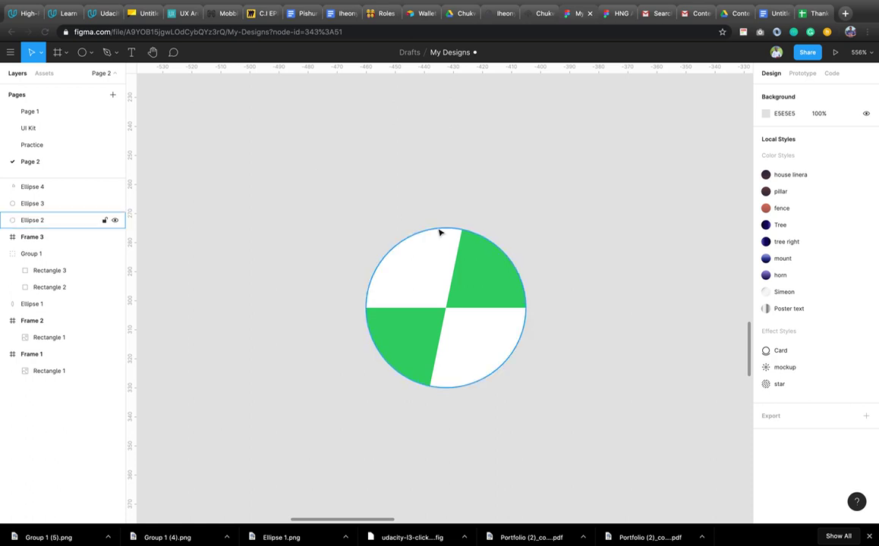
# Step: Group the three ellipses as Group 2 and export it as a 1x PNG
pyautogui.scroll(-5, 439, 232)
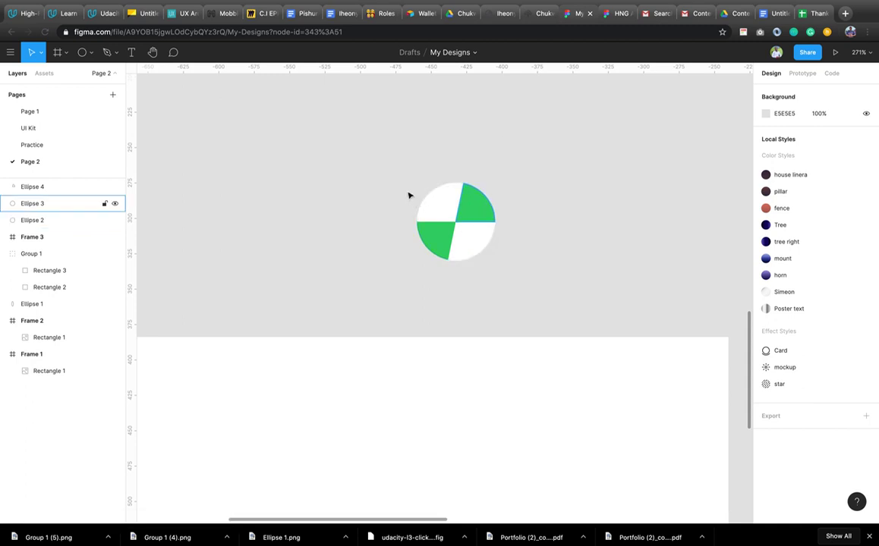
pyautogui.moveTo(399, 176); pyautogui.dragTo(529, 279)
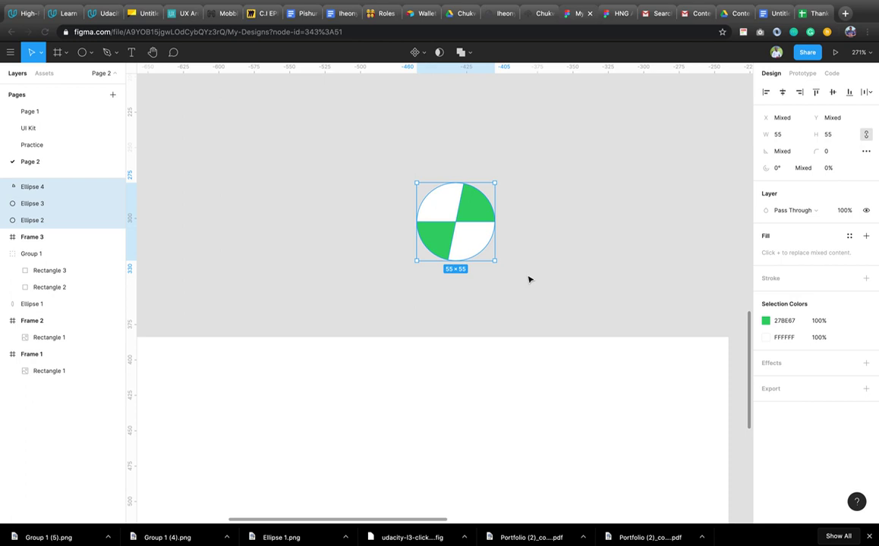
pyautogui.press('super+g')
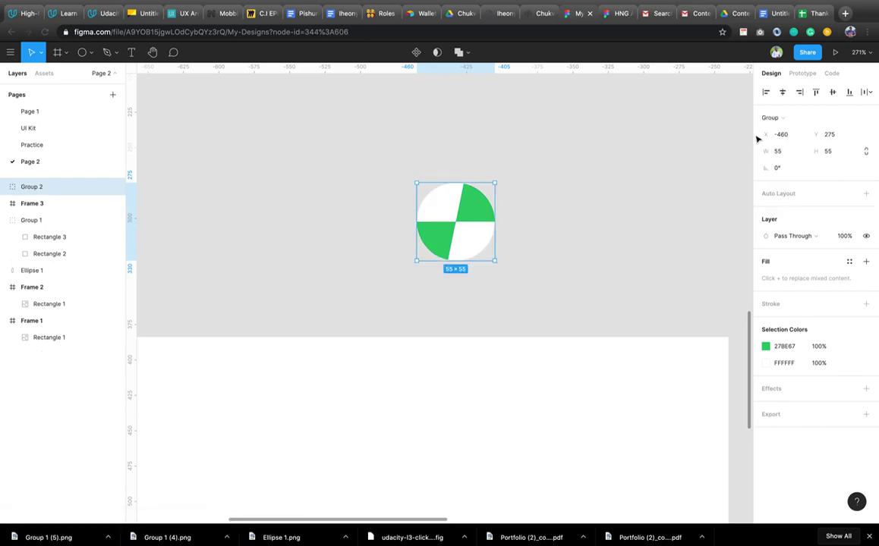
pyautogui.click(866, 414)
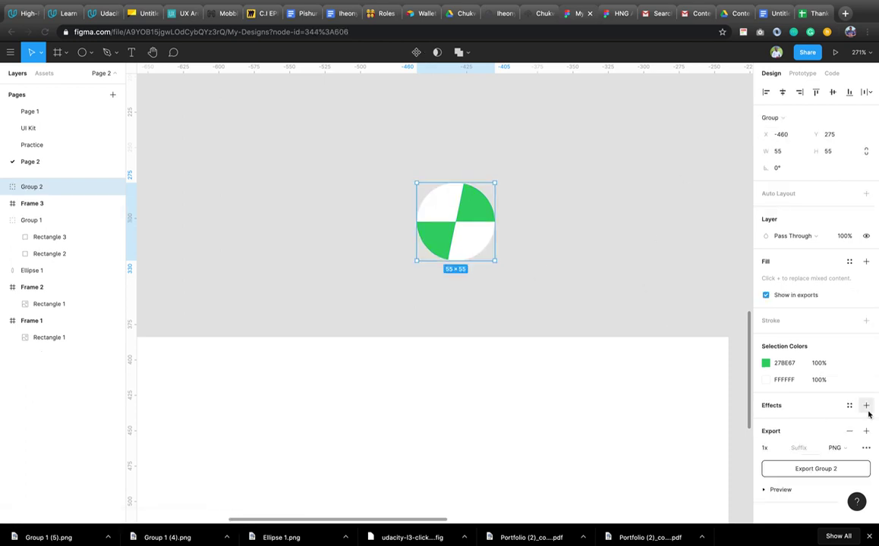
pyautogui.click(805, 469)
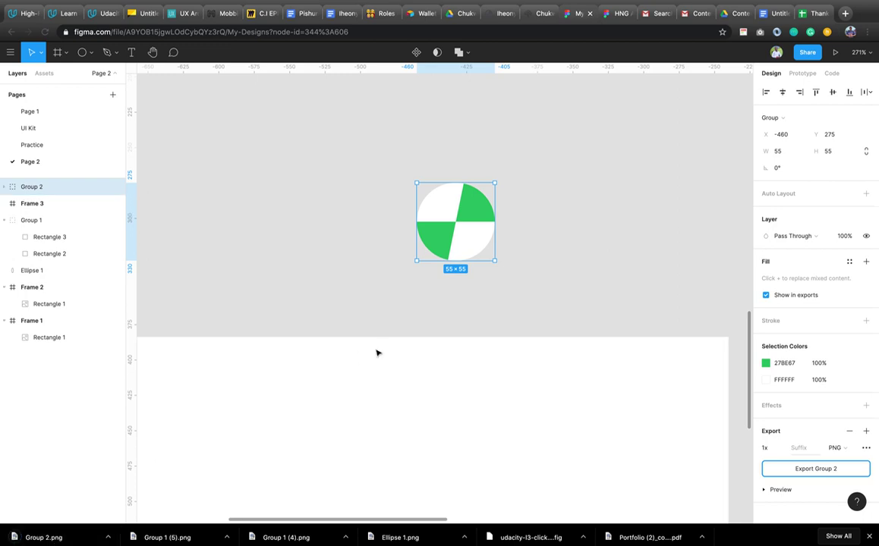
# Step: Drop the exported Group 2.png onto Frame 3 as its image fill
pyautogui.scroll(-2, 378, 356)
pyautogui.scroll(-2, 378, 357)
pyautogui.hscroll(-2, 382, 361)
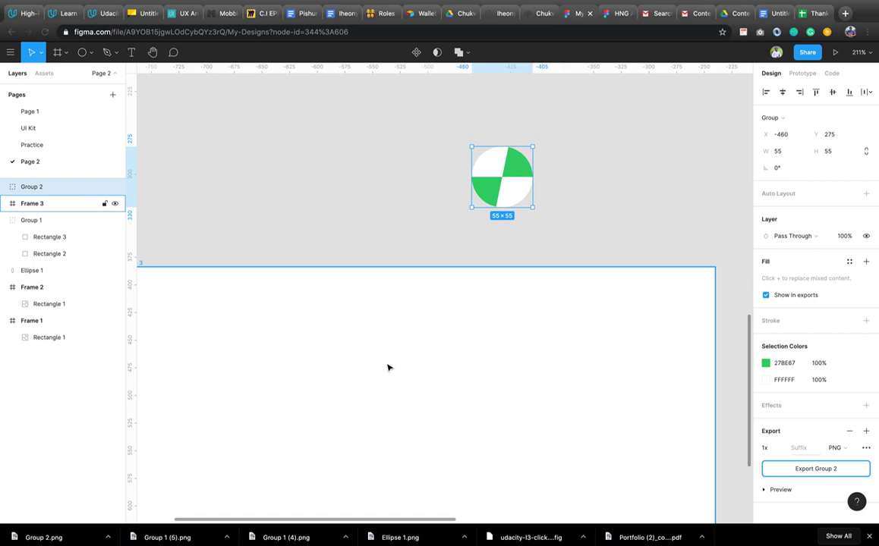
pyautogui.scroll(-3, 386, 367)
pyautogui.hscroll(-3, 386, 367)
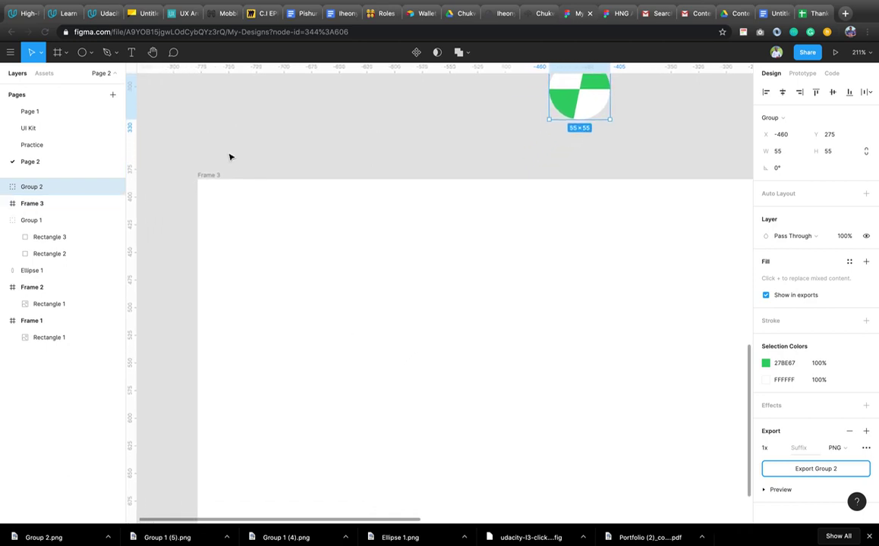
pyautogui.click(446, 210)
pyautogui.hotkey('shift', '2')
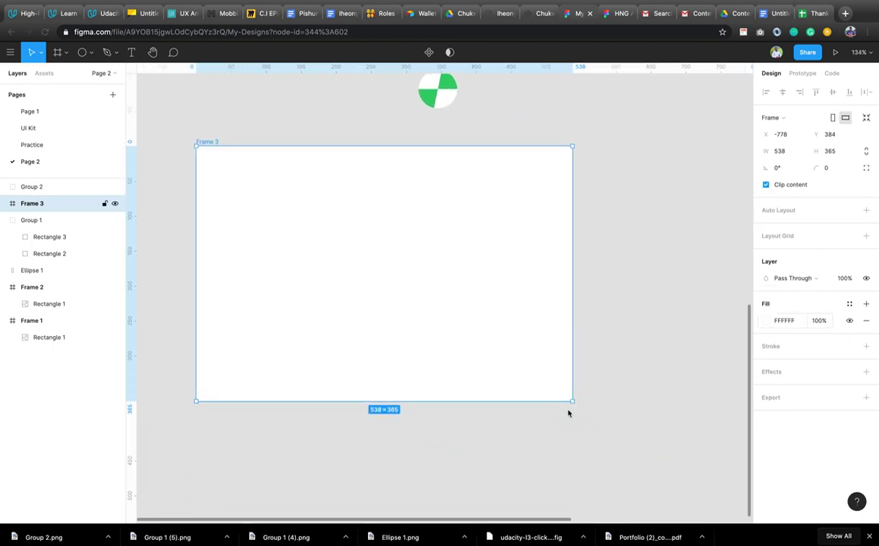
pyautogui.moveTo(64, 539); pyautogui.dragTo(775, 322)
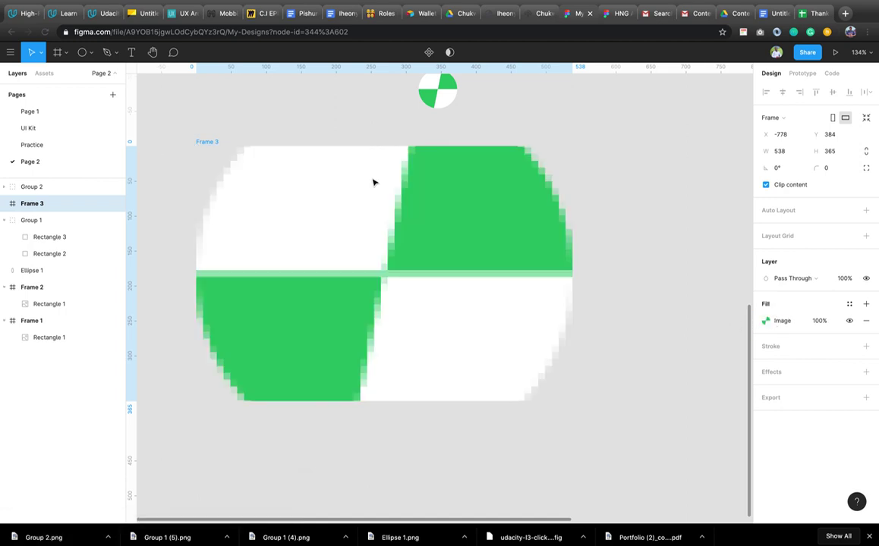
pyautogui.click(241, 182)
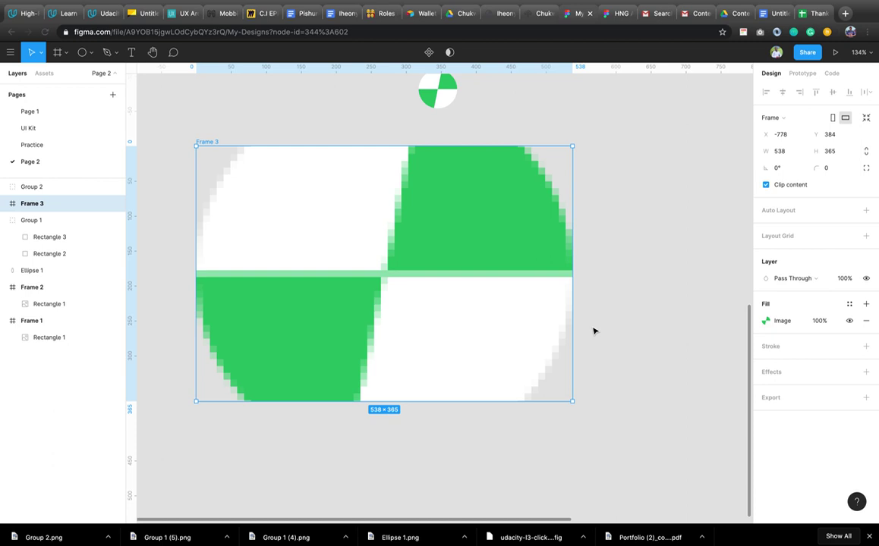
# Step: Switch Frame 3's image fill mode through Fit and Crop to Tile at 50%
pyautogui.click(765, 322)
pyautogui.click(657, 297)
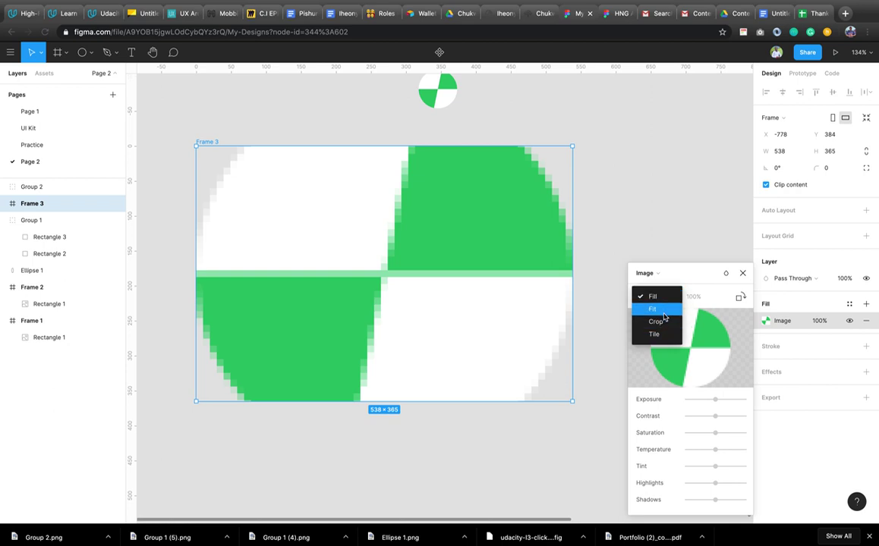
pyautogui.click(663, 311)
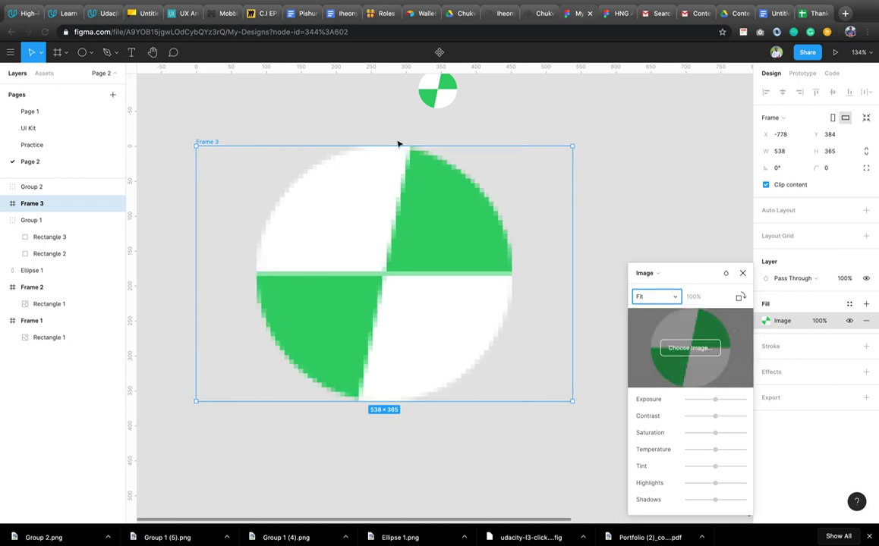
pyautogui.click(675, 301)
pyautogui.click(672, 318)
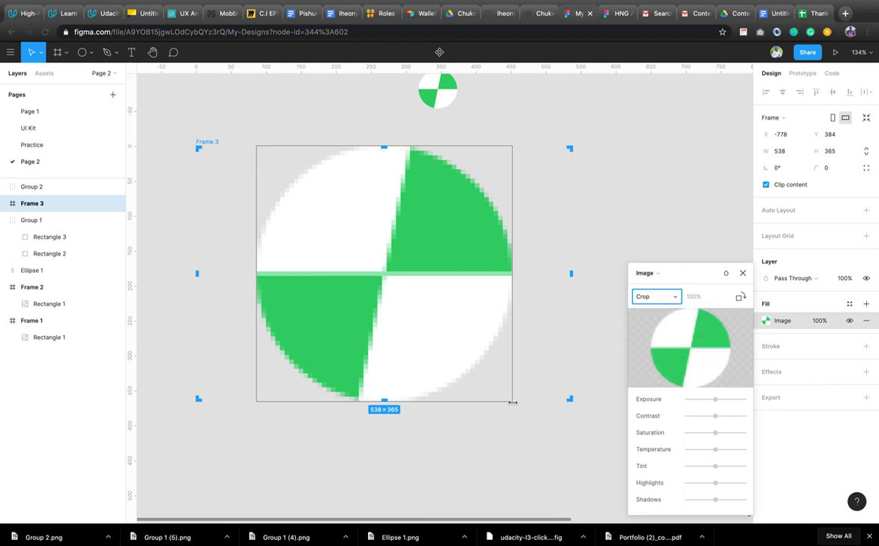
pyautogui.click(678, 302)
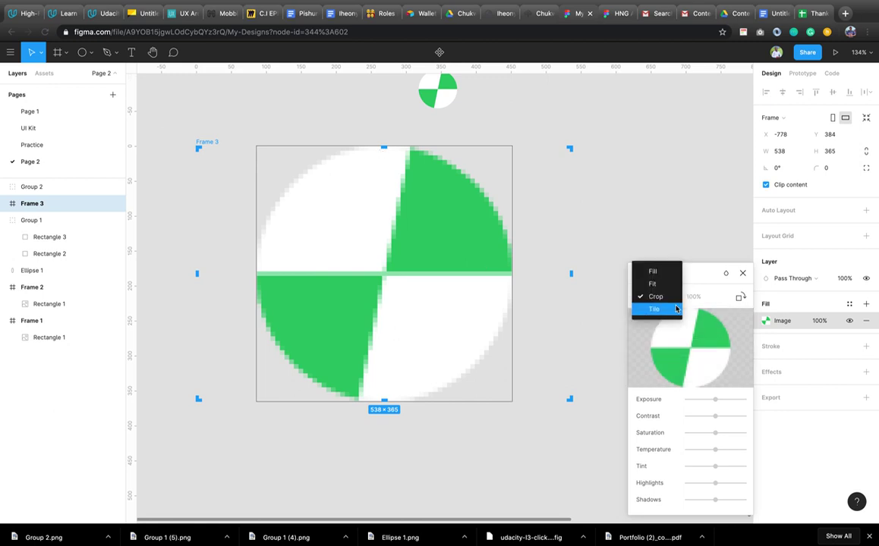
pyautogui.click(655, 309)
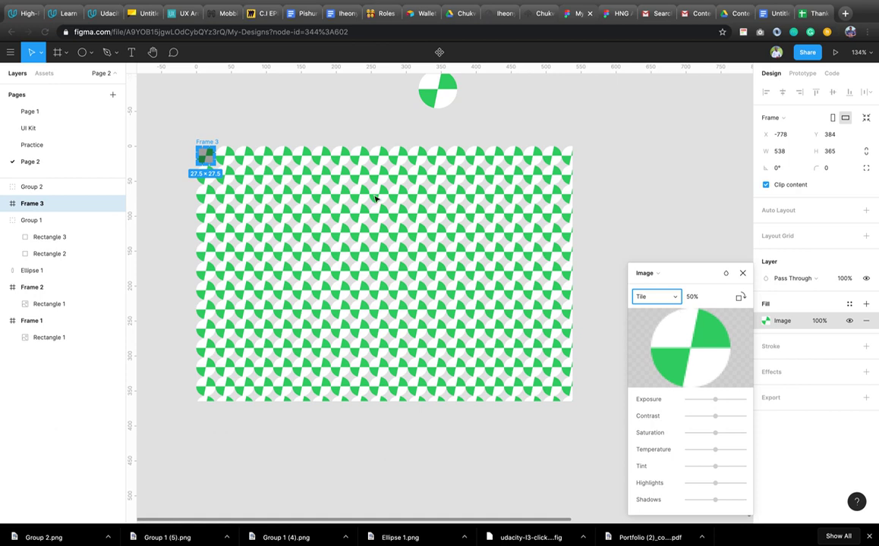
# Step: Rotate the tiled pattern through four 90° turns, back to its original orientation
pyautogui.hscroll(-2, 292, 222)
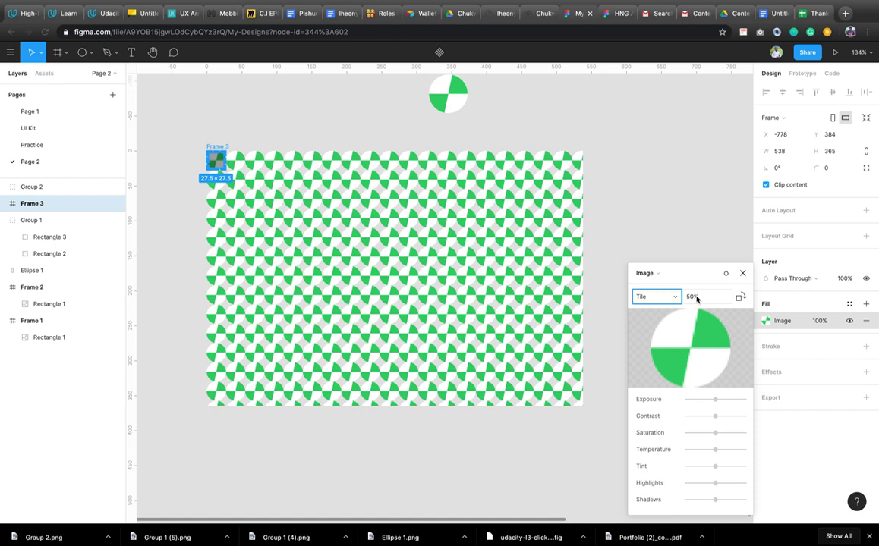
pyautogui.click(739, 298)
pyautogui.click(739, 298)
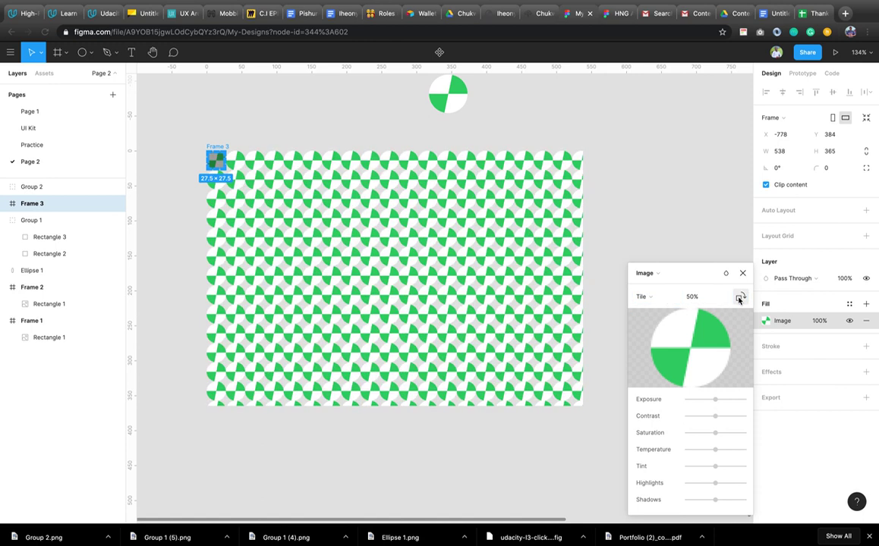
pyautogui.click(739, 299)
pyautogui.click(739, 298)
# Step: Try tile scales of 100% and 20%, then settle on a 50% tile scale
pyautogui.click(696, 299)
pyautogui.write('1')
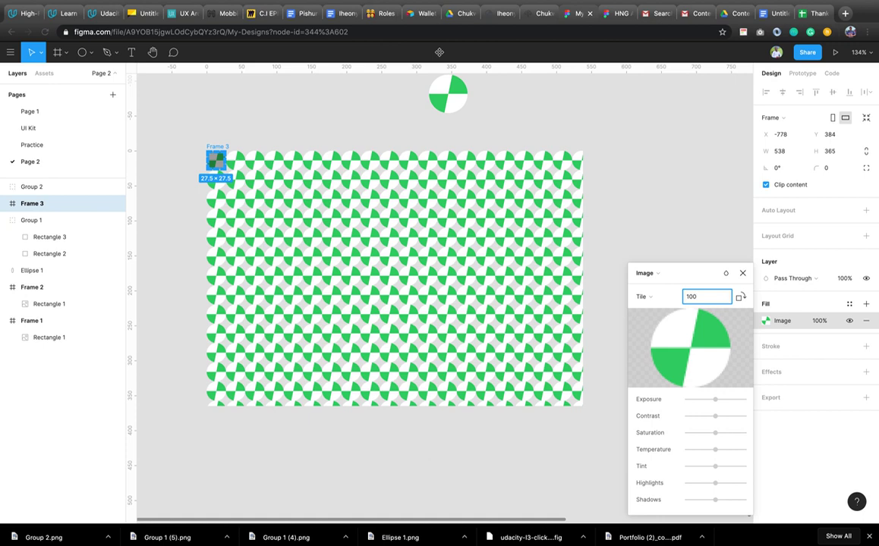
pyautogui.write('00')
pyautogui.press('Return')
pyautogui.click(698, 299)
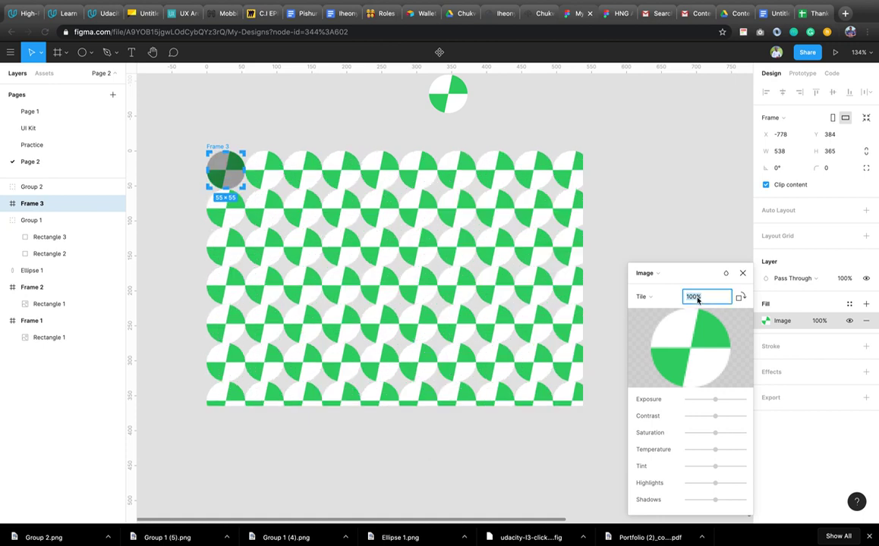
pyautogui.write('20')
pyautogui.press('Return')
pyautogui.click(697, 299)
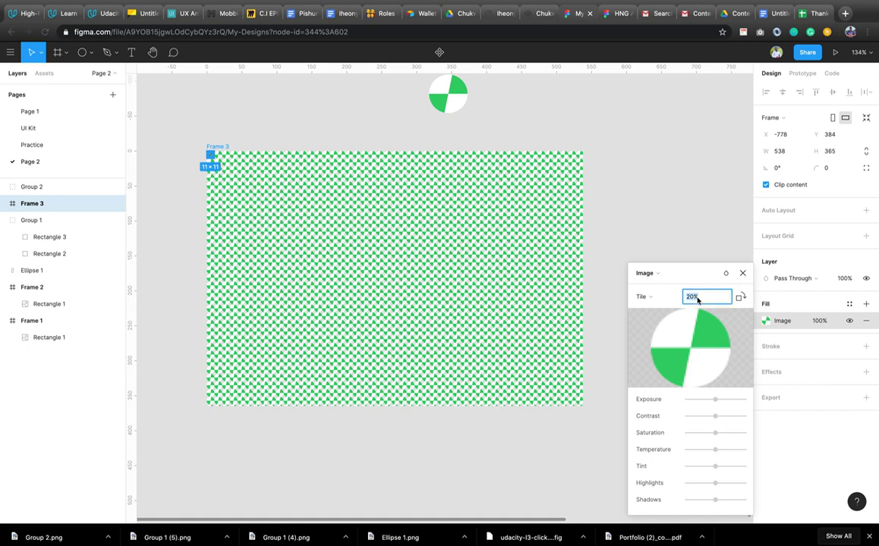
pyautogui.write('50')
pyautogui.press('Return')
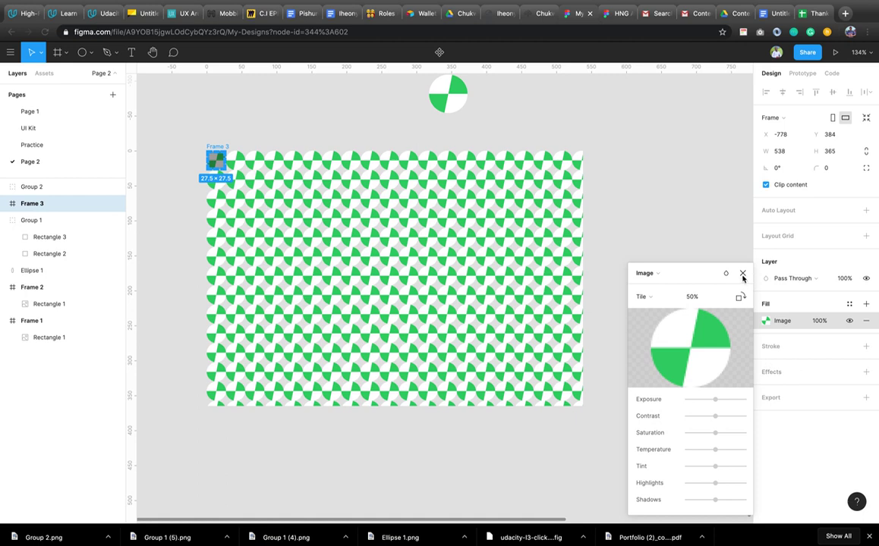
# Step: Raise the image's saturation slightly and close the image fill settings
pyautogui.click(715, 434)
pyautogui.moveTo(715, 432); pyautogui.dragTo(730, 432)
pyautogui.click(742, 274)
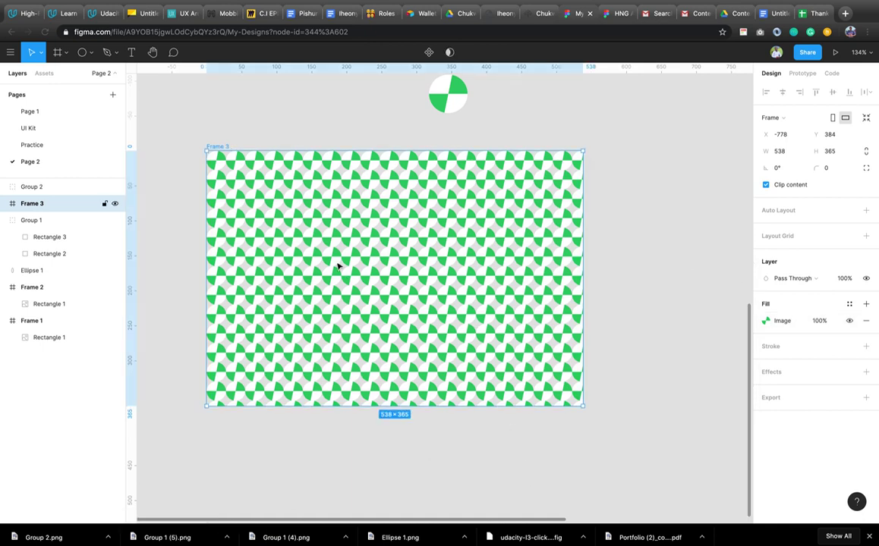
# Step: Move Frame 3 so it lines up centred under the circle
pyautogui.moveTo(406, 302); pyautogui.dragTo(371, 298)
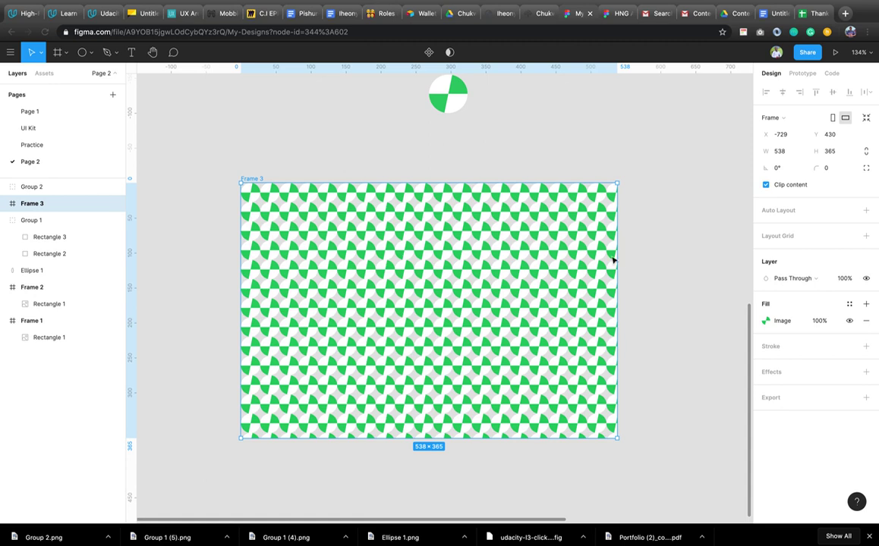
pyautogui.scroll(5, 568, 280)
pyautogui.scroll(-5, 568, 280)
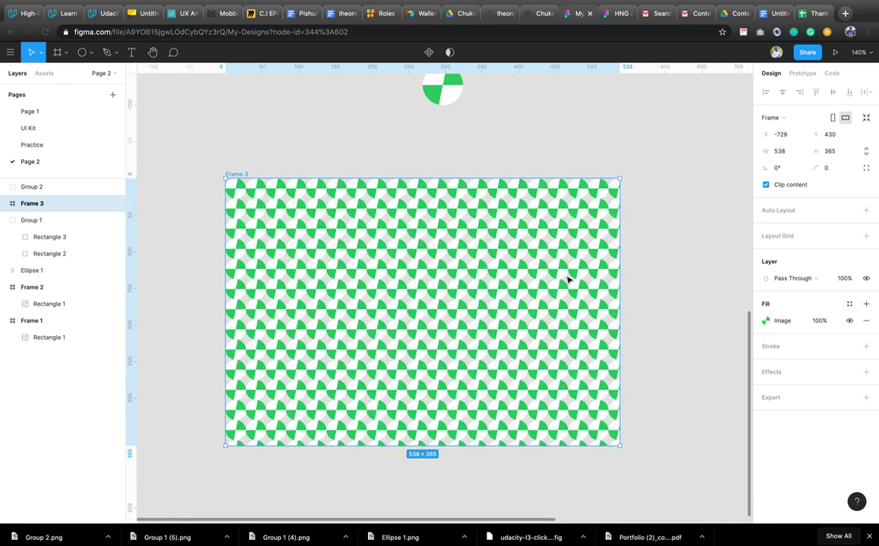
# Step: Add a solid white FFFFFF fill to Frame 3, layered beneath the image fill
pyautogui.click(866, 304)
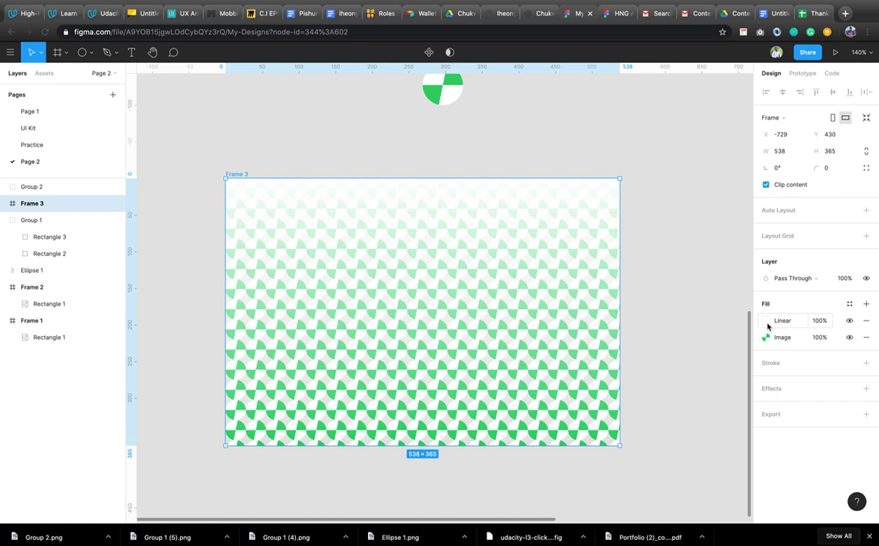
pyautogui.click(767, 323)
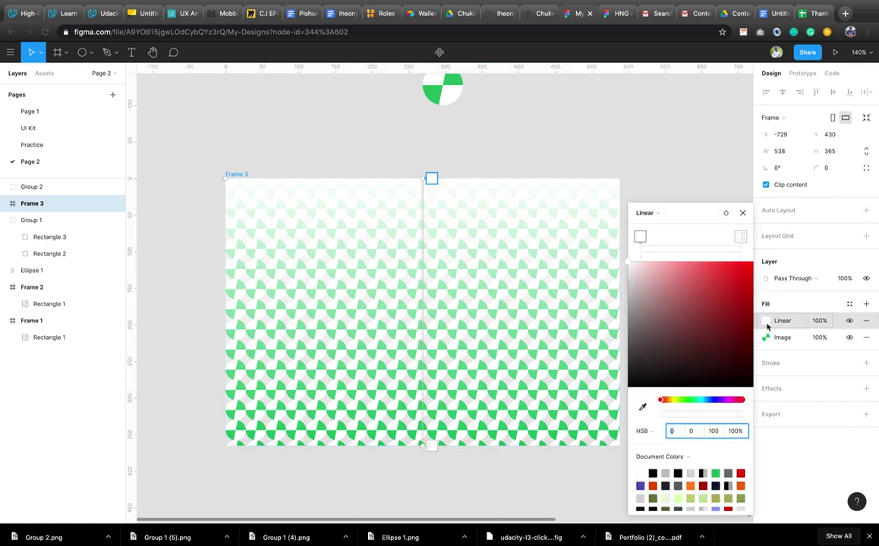
pyautogui.click(654, 216)
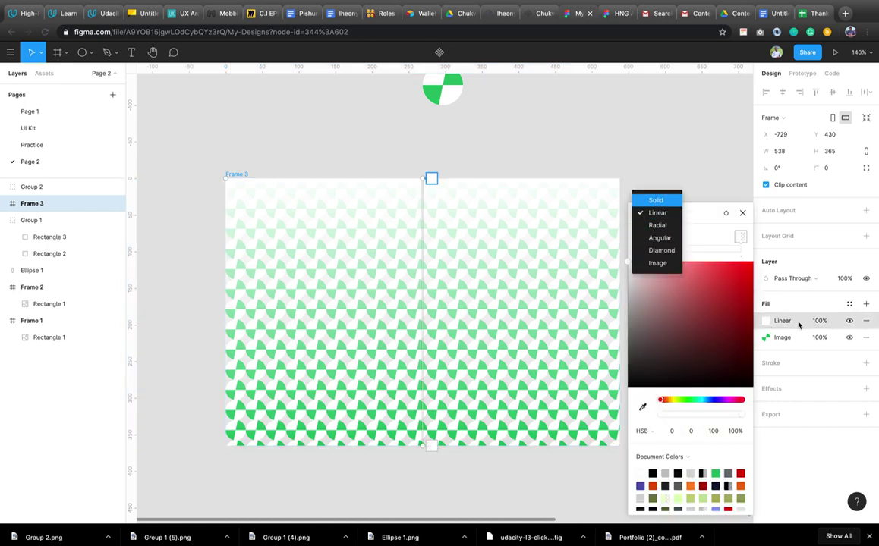
pyautogui.press('Return')
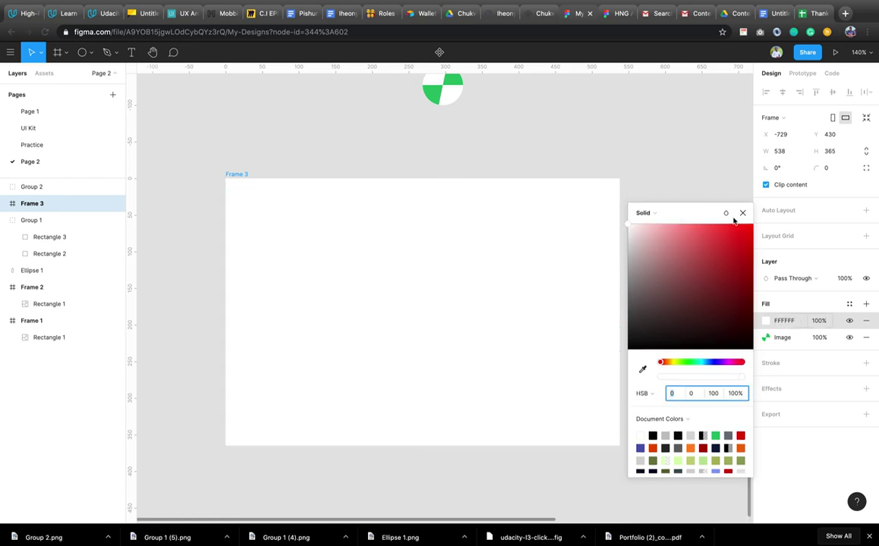
pyautogui.press('Escape')
pyautogui.click(837, 325)
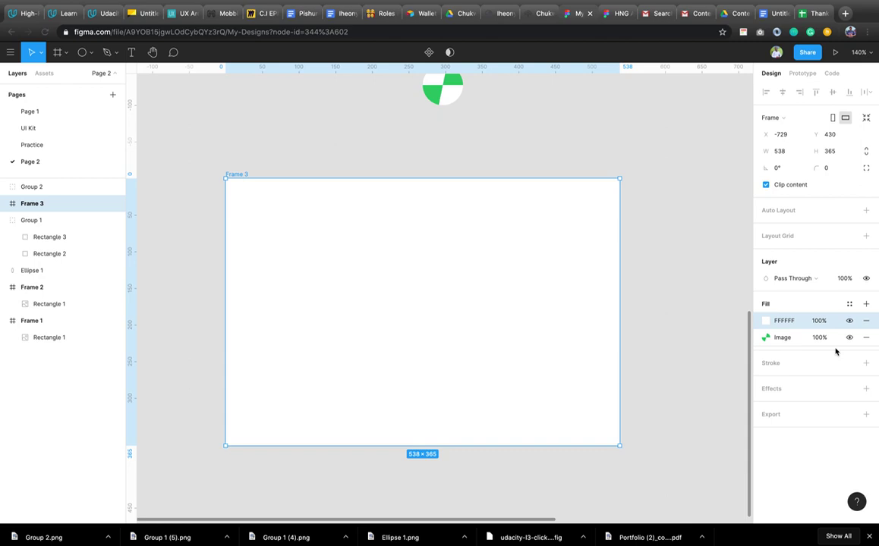
pyautogui.moveTo(836, 351); pyautogui.dragTo(835, 350)
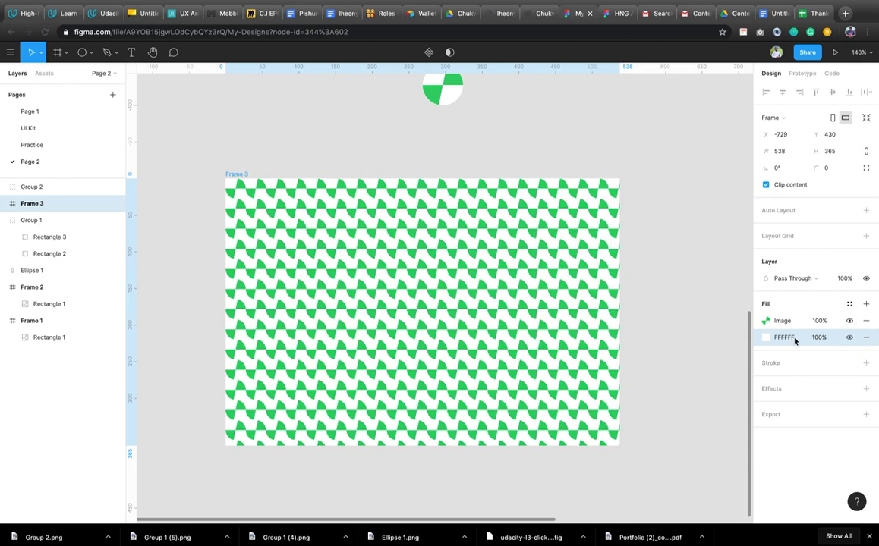
pyautogui.scroll(5, 289, 306)
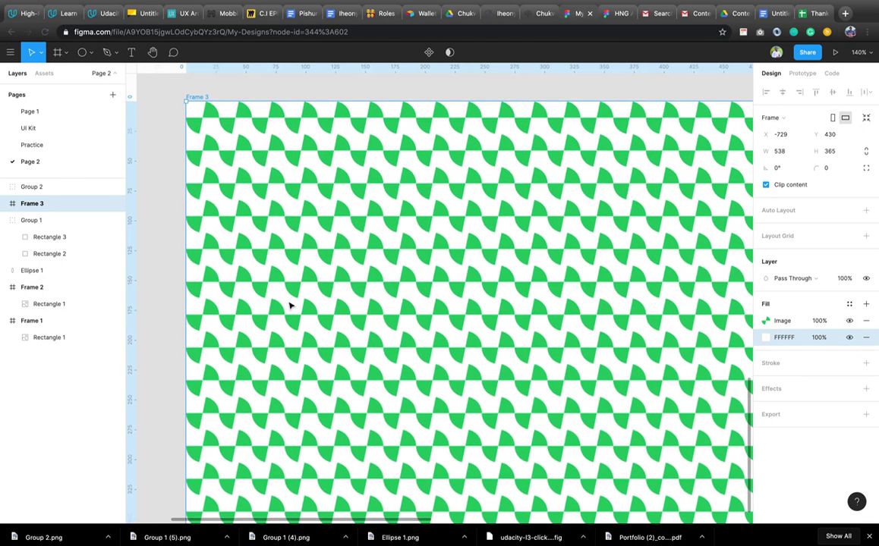
pyautogui.scroll(-5, 289, 306)
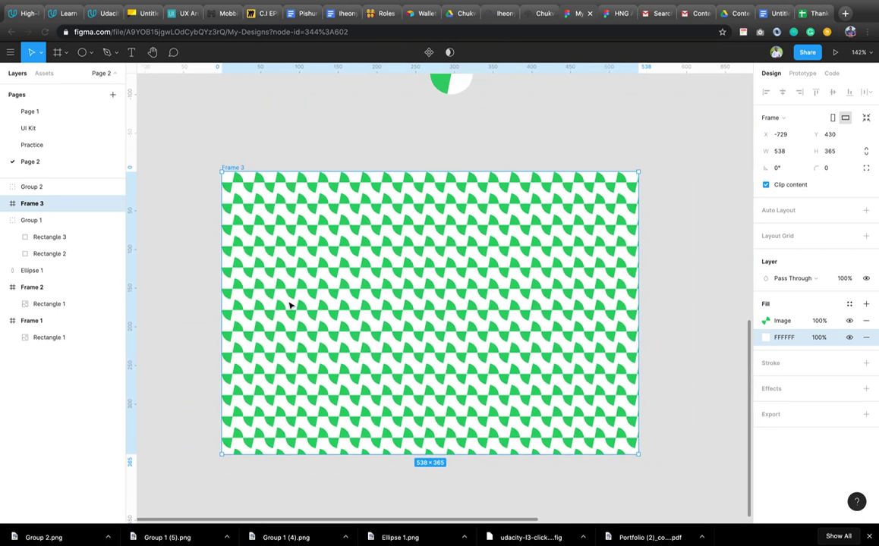
pyautogui.scroll(8, 289, 306)
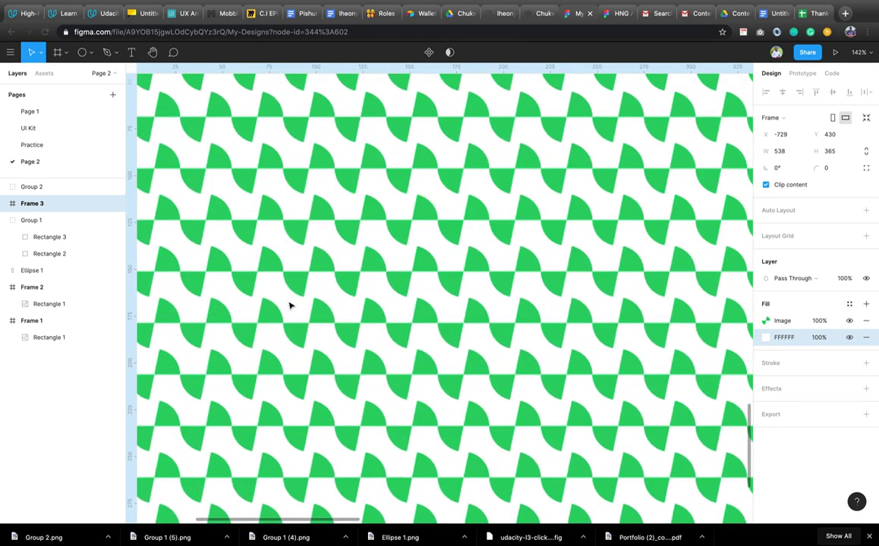
pyautogui.scroll(-8, 289, 306)
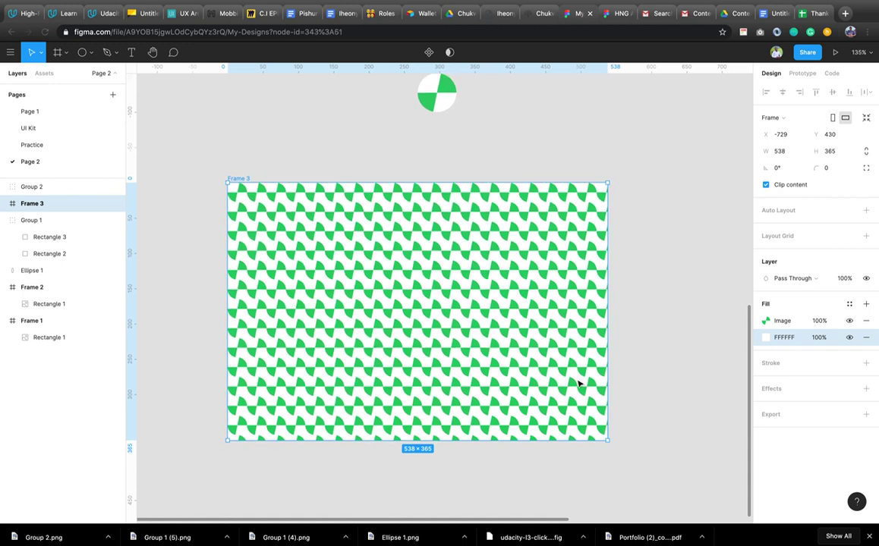
pyautogui.press('Escape')
pyautogui.hscroll(3, 578, 385)
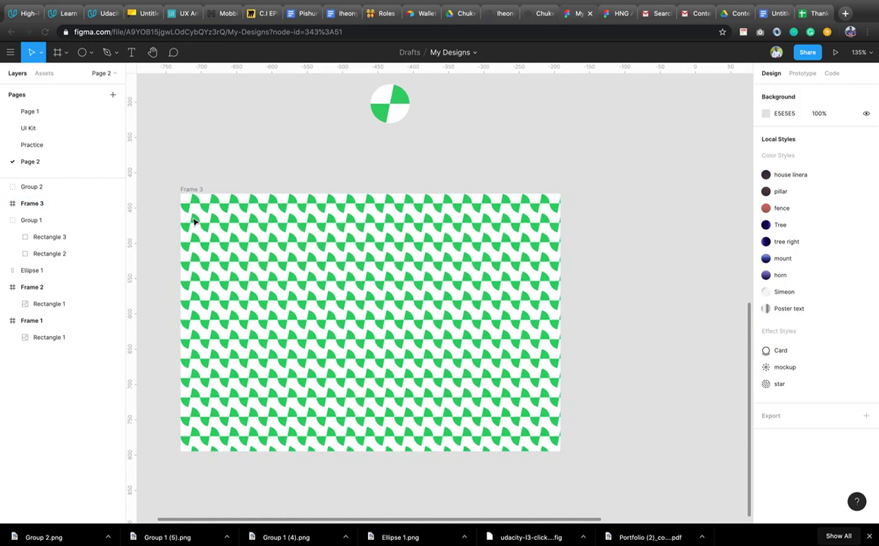
# Step: Duplicate the wedge-pattern frame with Ctrl+D and place the copy, Frame 4, to its right
pyautogui.click(266, 312)
pyautogui.hotkey('ctrl', 'd')
pyautogui.moveTo(662, 298)
pyautogui.mouseDown()
pyautogui.moveTo(706, 296)
pyautogui.moveTo(673, 288)
pyautogui.mouseUp()
pyautogui.hscroll(10, 672, 345)
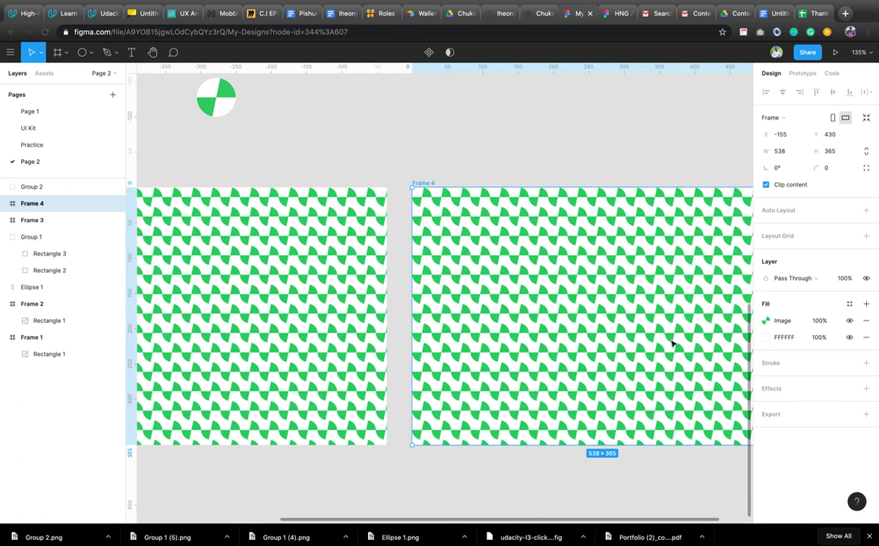
pyautogui.hscroll(5, 672, 344)
pyautogui.scroll(1, 673, 345)
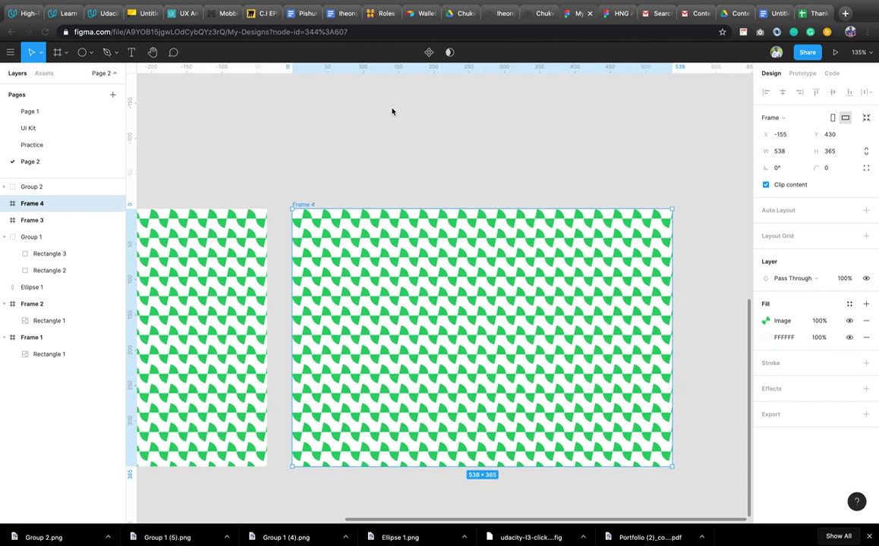
pyautogui.scroll(6, 591, 214)
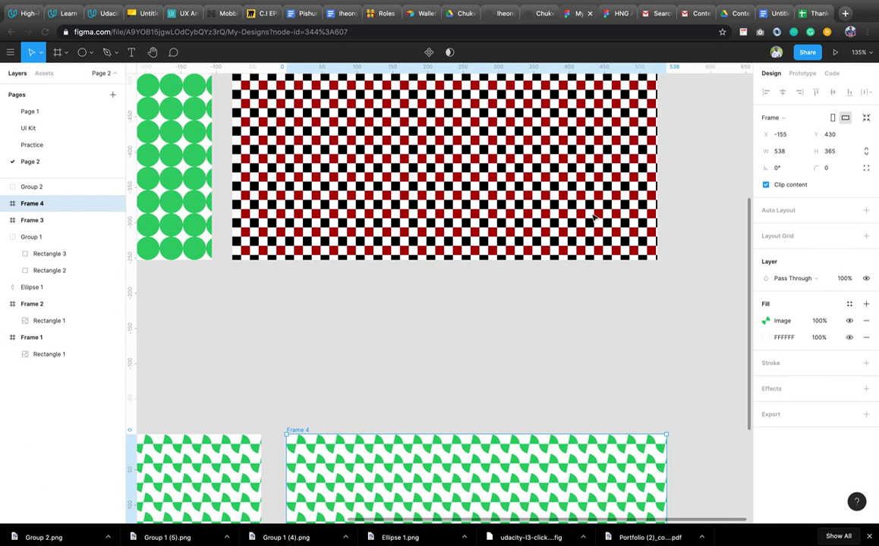
pyautogui.scroll(-6, 594, 218)
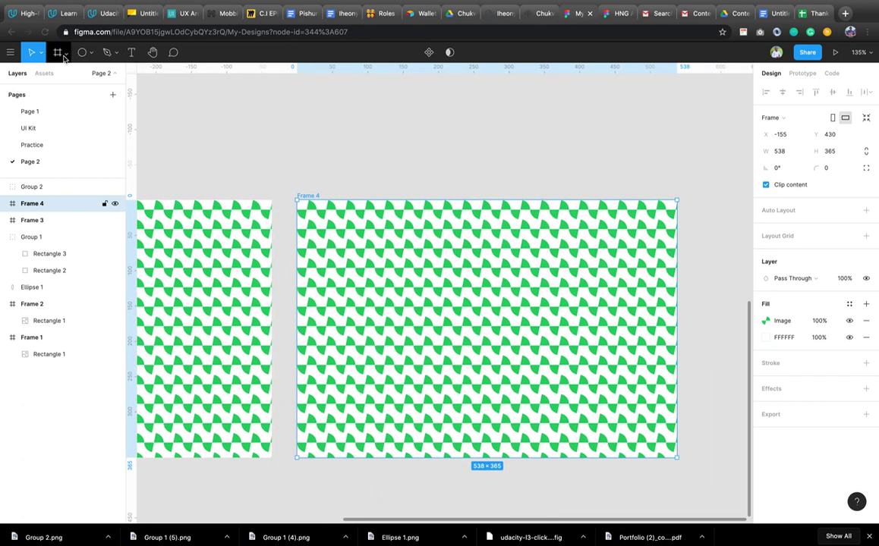
# Step: Draw a 46×46 polygon above Frame 4 and set it to 6 sides
pyautogui.click(91, 55)
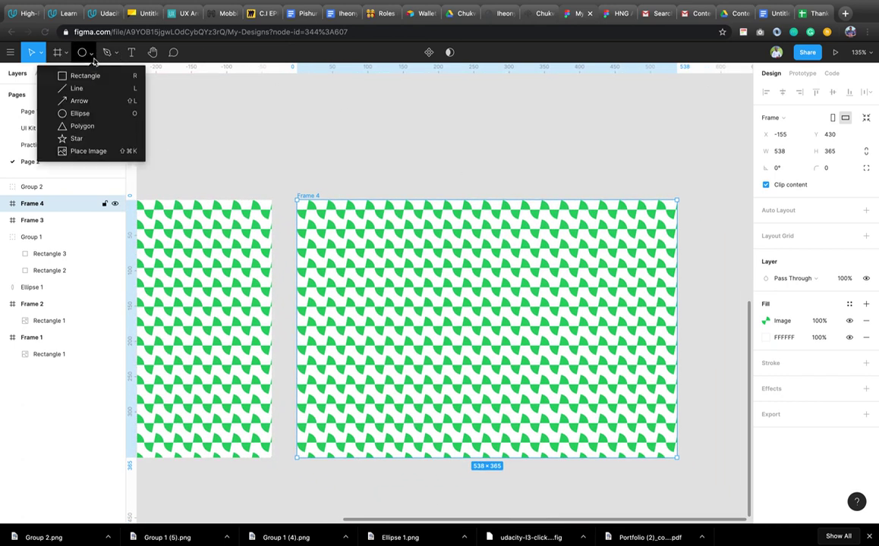
pyautogui.click(95, 125)
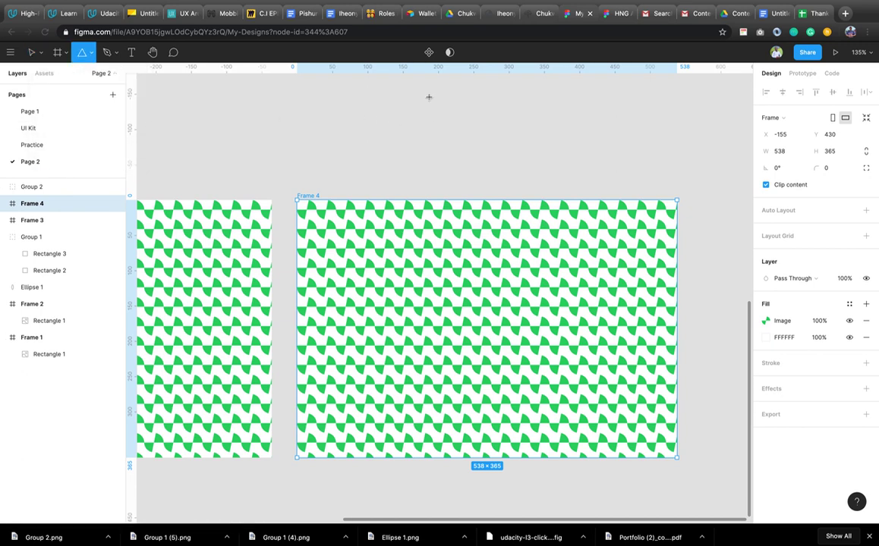
pyautogui.moveTo(428, 97); pyautogui.dragTo(458, 132)
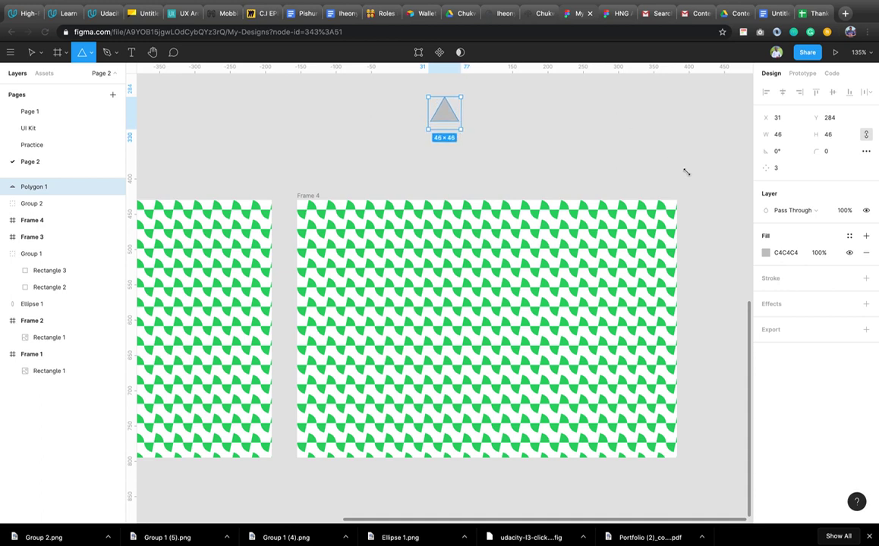
pyautogui.press('v')
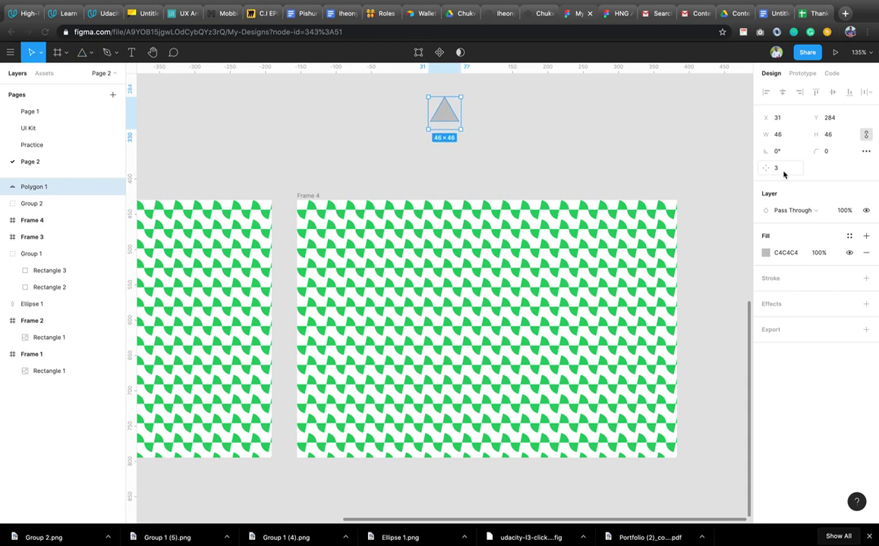
pyautogui.click(785, 170)
pyautogui.write('6')
pyautogui.press('Return')
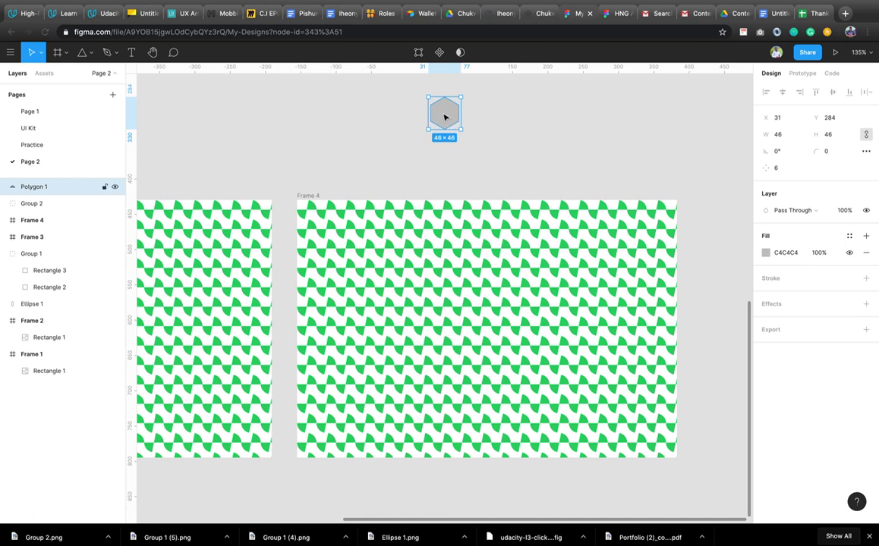
# Step: Duplicate the hexagon to its right and nudge the copy left until their edges touch
pyautogui.moveTo(445, 116); pyautogui.dragTo(507, 115)
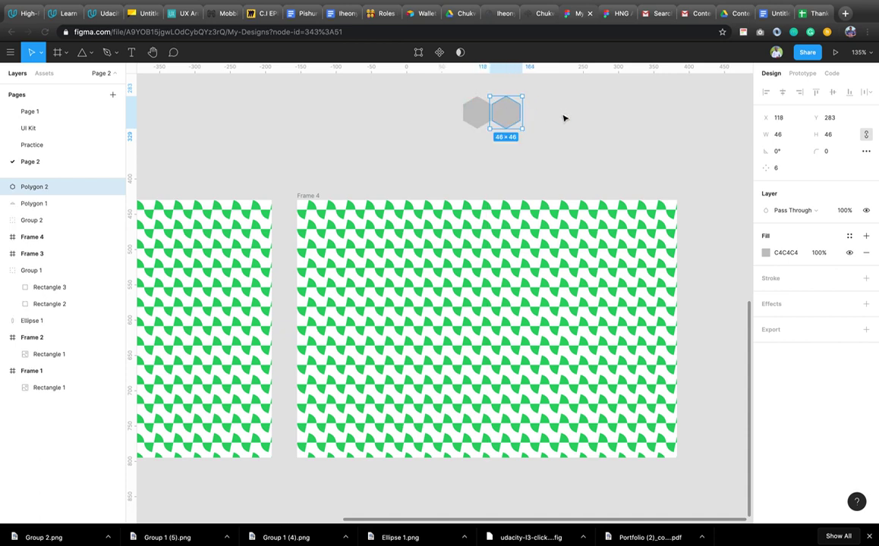
pyautogui.scroll(1, 478, 93)
pyautogui.scroll(5, 479, 92)
pyautogui.press('Left')
pyautogui.press('Left')
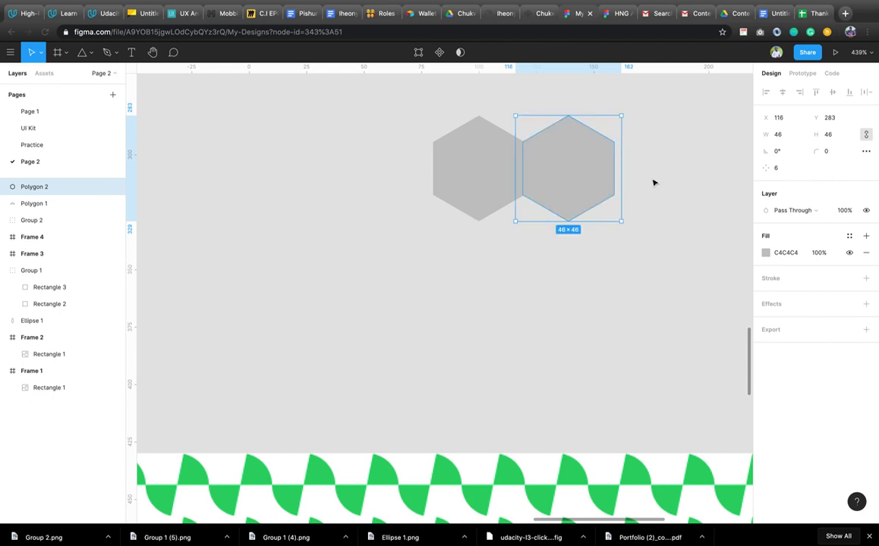
pyautogui.click(653, 182)
pyautogui.click(601, 182)
# Step: Fill the right hexagon magenta CE0581
pyautogui.click(766, 252)
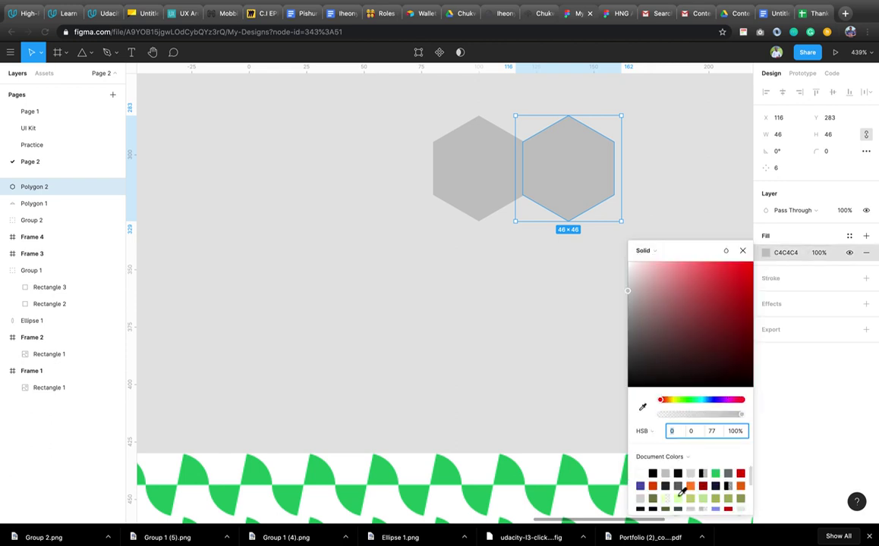
pyautogui.scroll(-5, 682, 492)
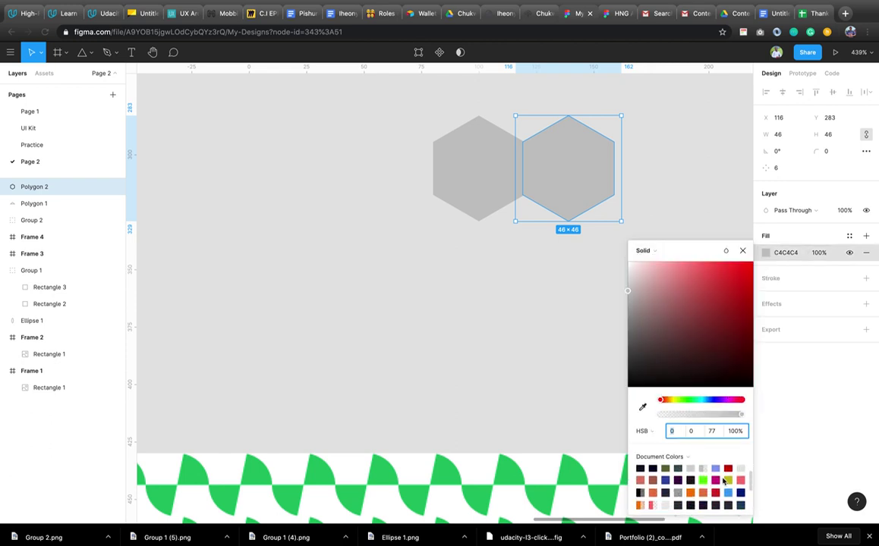
pyautogui.click(715, 480)
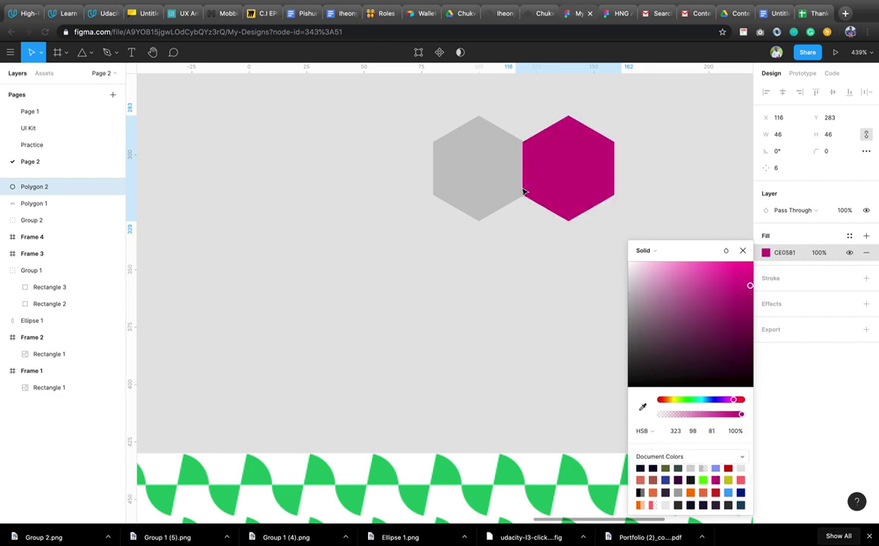
# Step: Fill the left hexagon orange FF8622 and nudge it one unit left
pyautogui.click(481, 177)
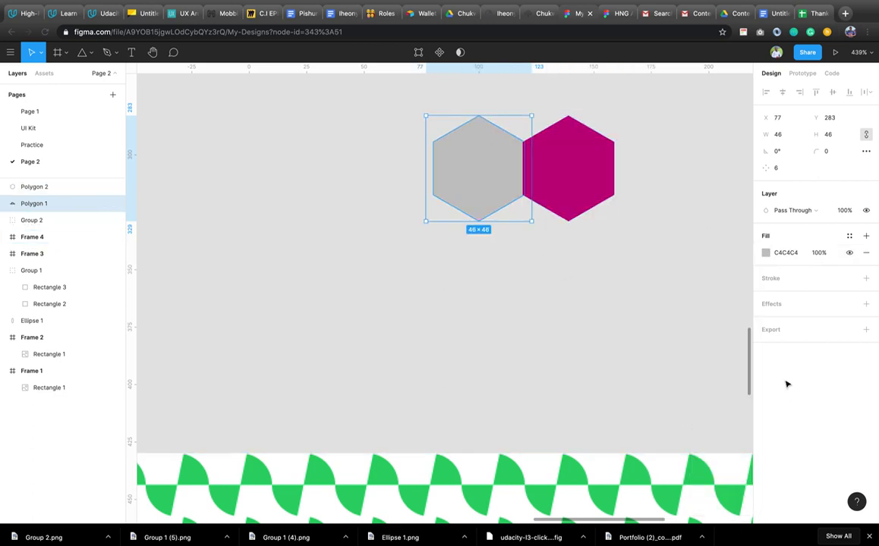
pyautogui.click(765, 252)
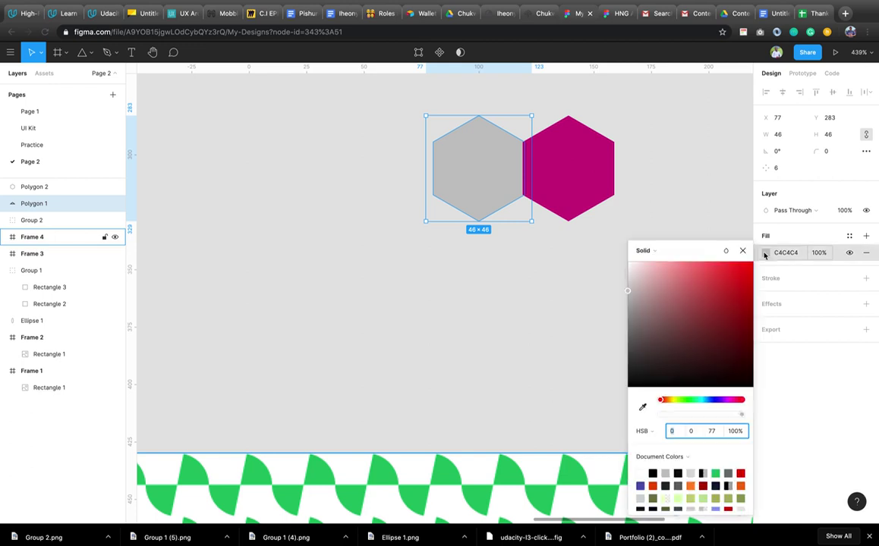
pyautogui.click(690, 486)
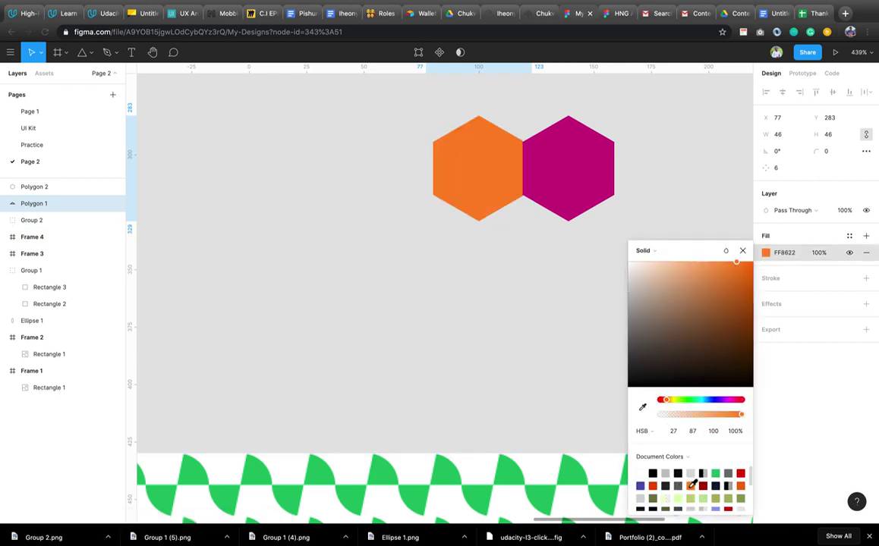
pyautogui.click(742, 252)
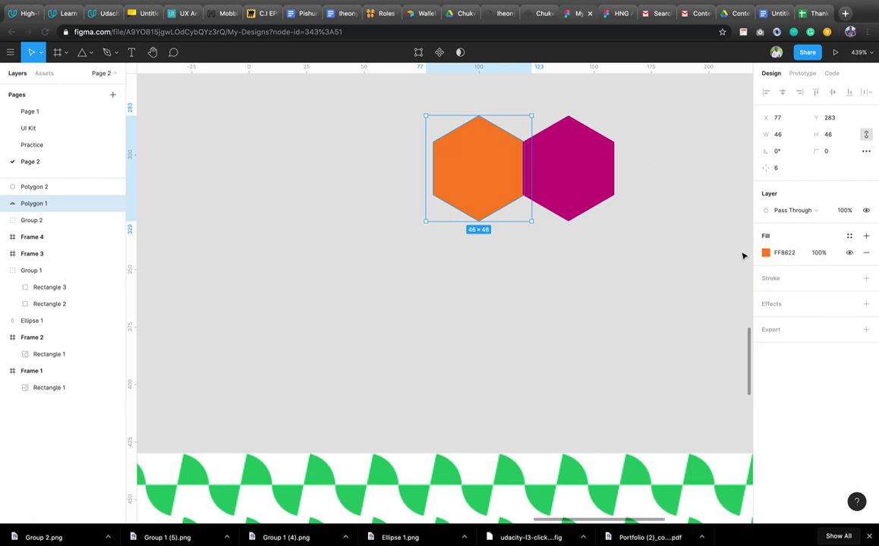
pyautogui.press('Left')
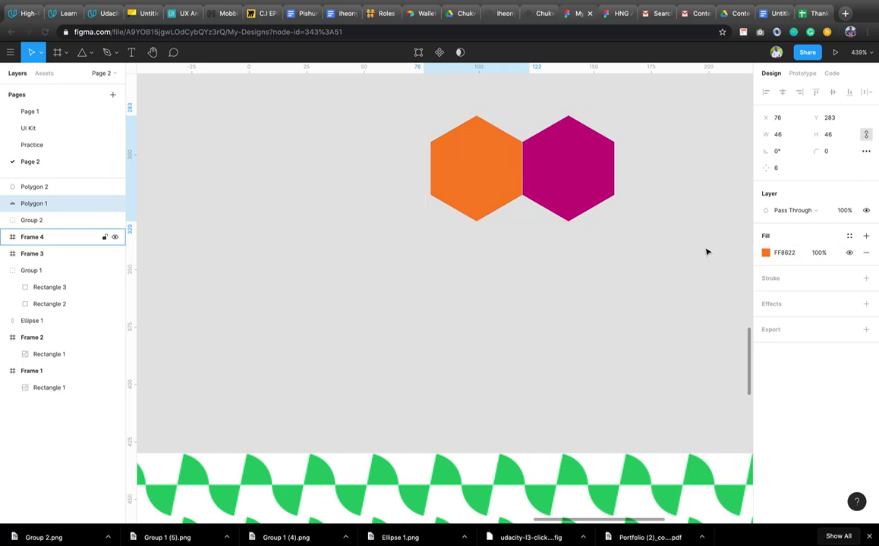
# Step: Group the orange and magenta hexagons as Group 3 and export it as a 1x PNG
pyautogui.press('Right')
pyautogui.keyDown('shift'); pyautogui.click(584, 149); pyautogui.keyUp('shift')
pyautogui.hotkey('ctrl', 'g')
pyautogui.scroll(-5, 497, 187)
pyautogui.scroll(-2, 497, 187)
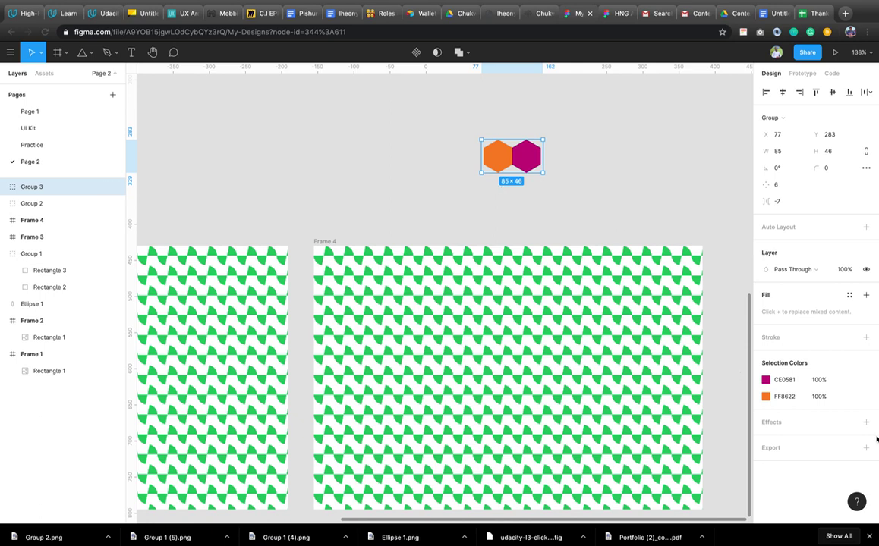
pyautogui.click(866, 448)
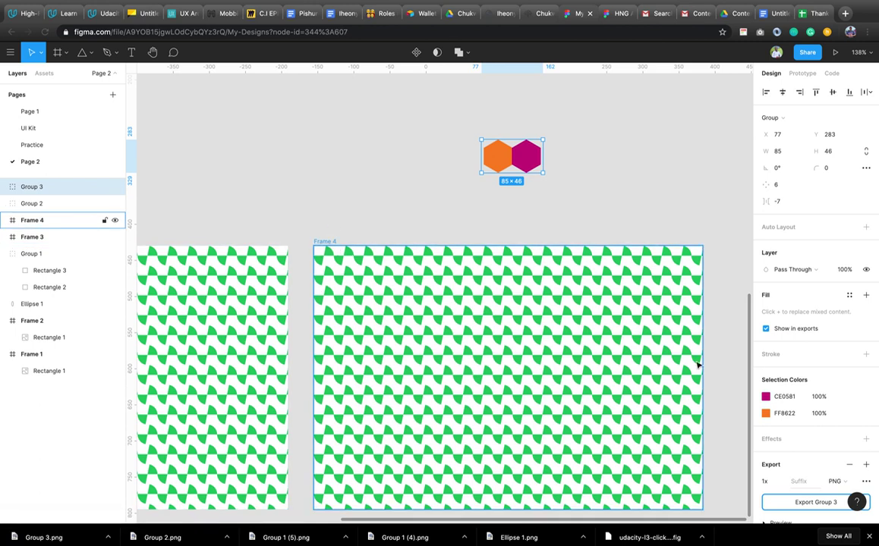
pyautogui.click(633, 331)
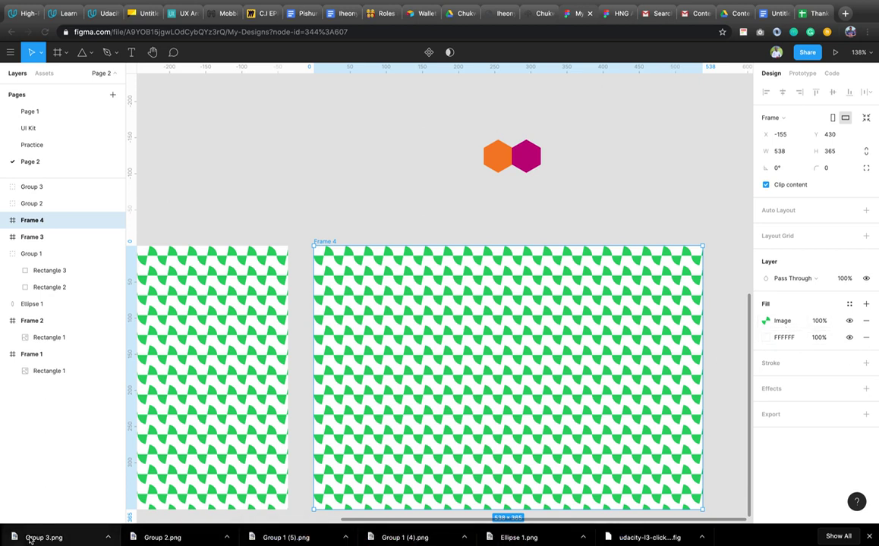
# Step: Replace Frame 4's image fill with Group 3.png, tiling hexagons over white
pyautogui.moveTo(34, 537); pyautogui.dragTo(656, 313)
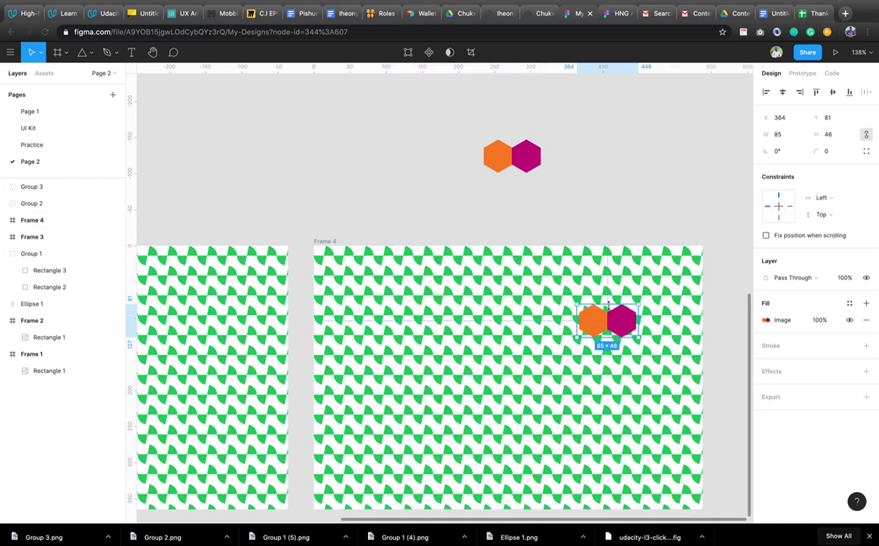
pyautogui.press('Delete')
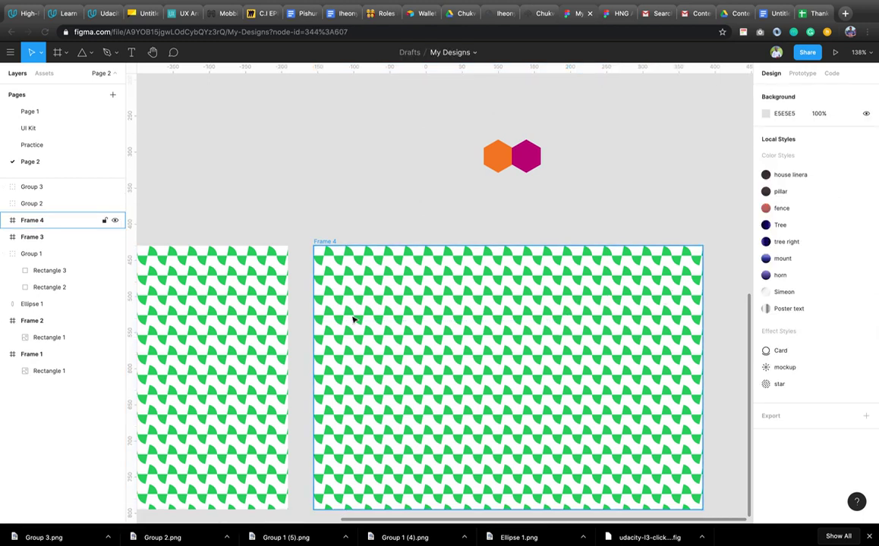
pyautogui.click(373, 343)
pyautogui.scroll(-2, 373, 343)
pyautogui.scroll(-3, 373, 343)
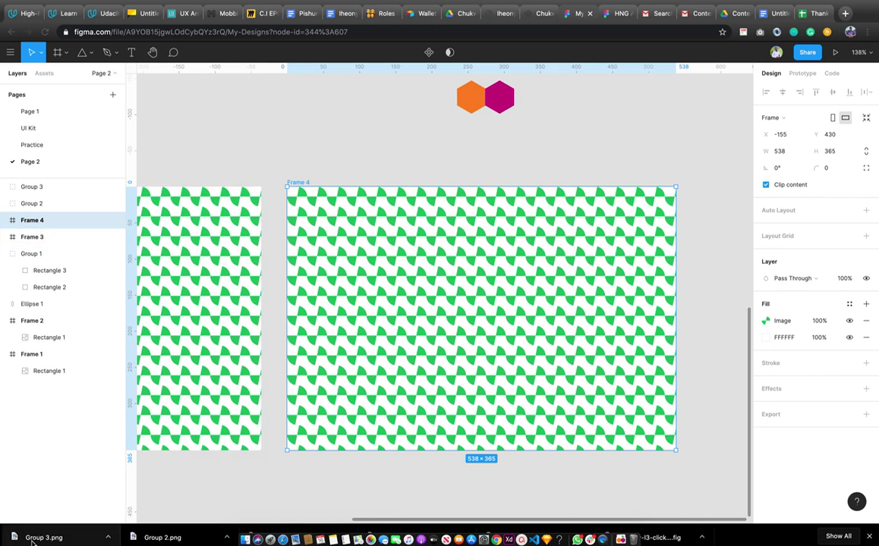
pyautogui.moveTo(36, 537); pyautogui.dragTo(777, 322)
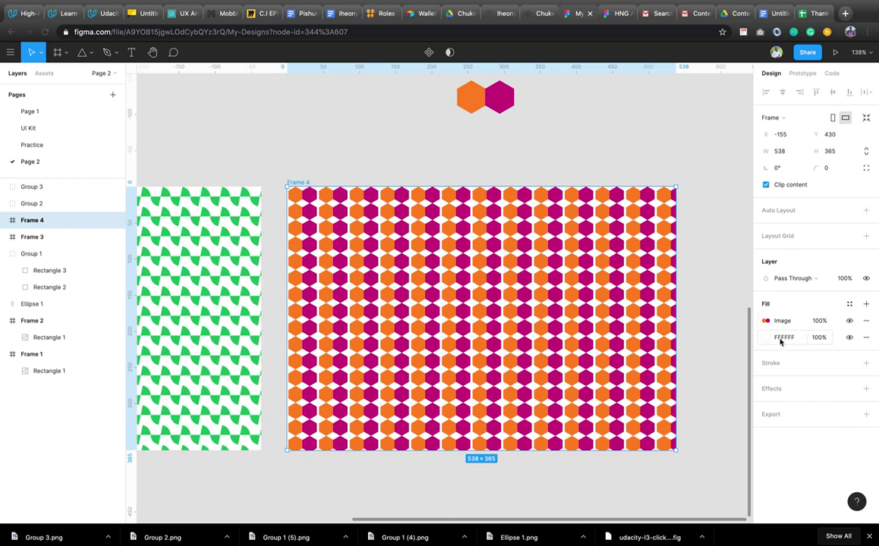
# Step: Change Frame 4's white background fill to the hexagon's orange FF8622 using the eyedropper
pyautogui.click(849, 337)
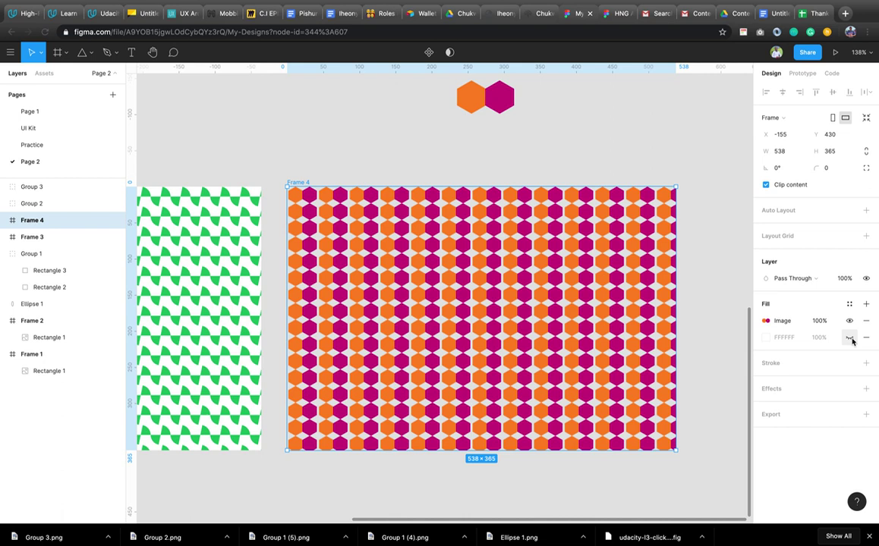
pyautogui.click(849, 337)
pyautogui.click(766, 338)
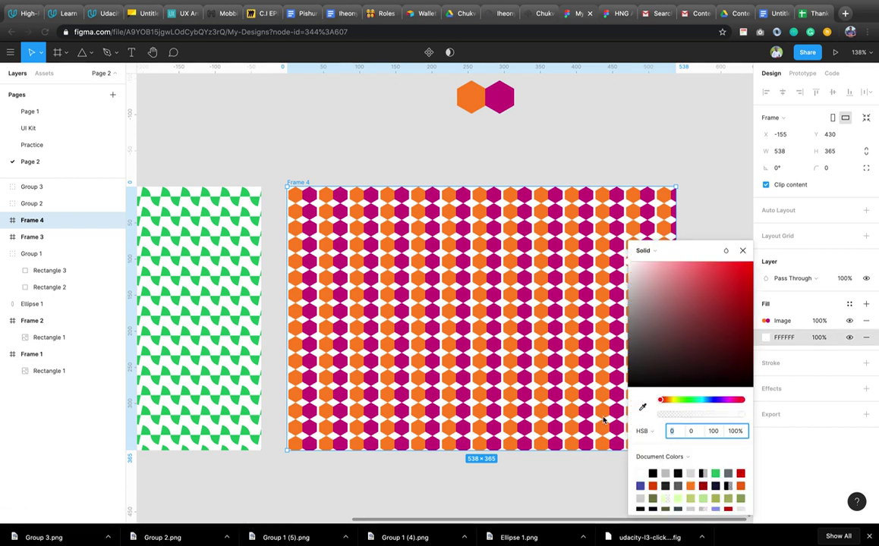
pyautogui.click(642, 408)
pyautogui.click(702, 114)
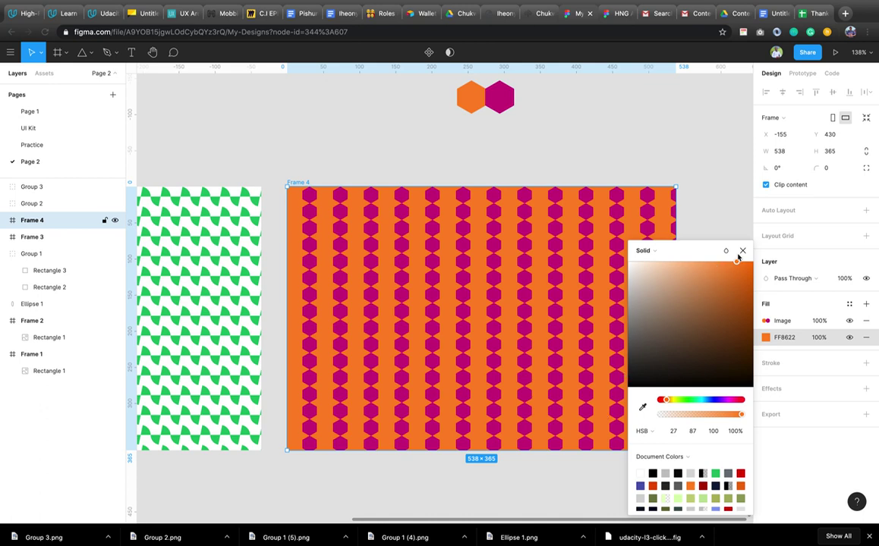
pyautogui.click(743, 251)
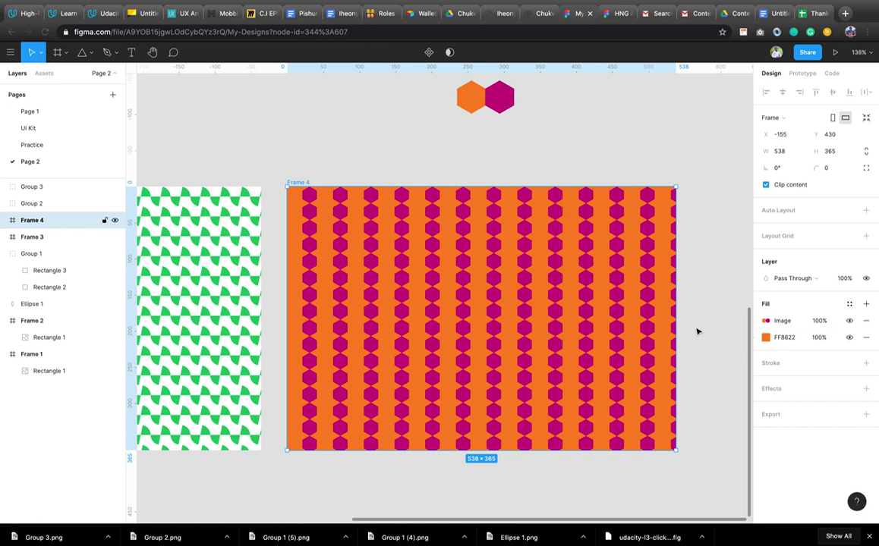
# Step: Set the hexagon image fill's tile scale to 30%
pyautogui.click(766, 321)
pyautogui.click(705, 299)
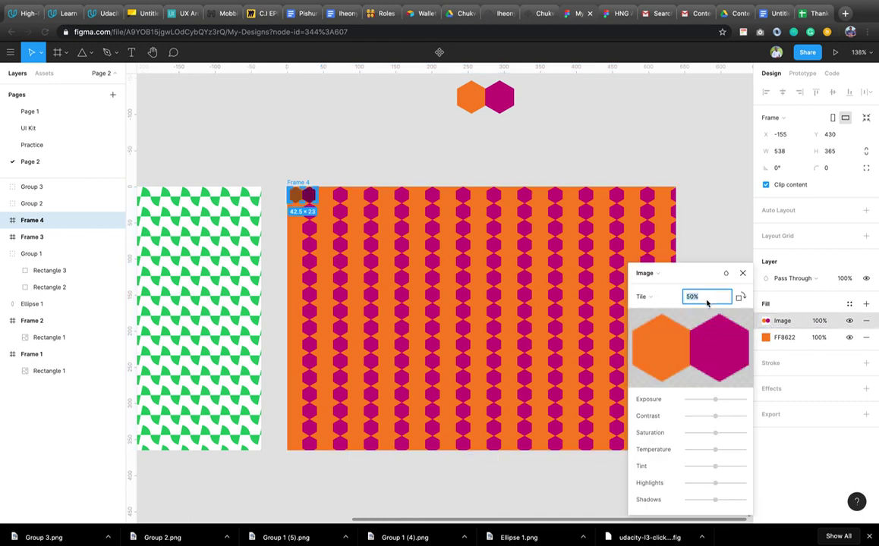
pyautogui.write('30')
pyautogui.press('Return')
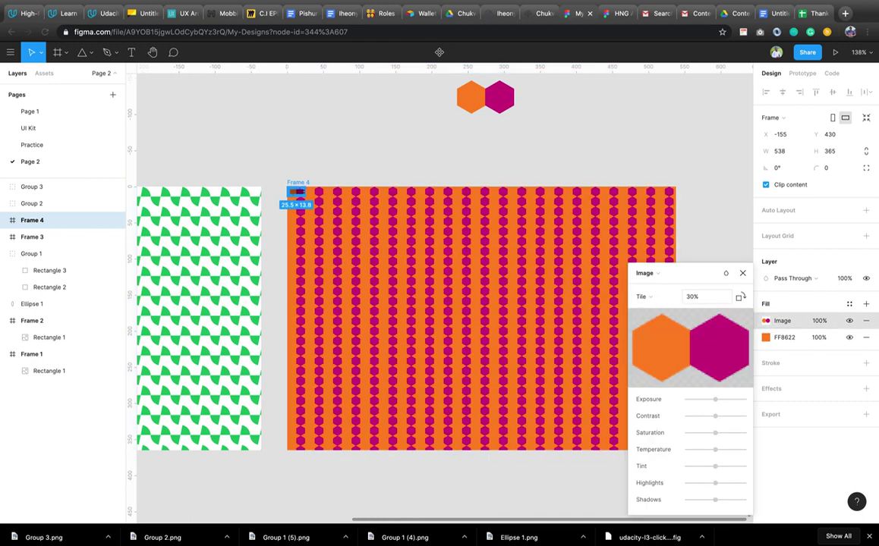
# Step: Try a white FFFFFF background, undo back to orange, and close the image settings
pyautogui.click(778, 338)
pyautogui.write('ffffff')
pyautogui.press('Return')
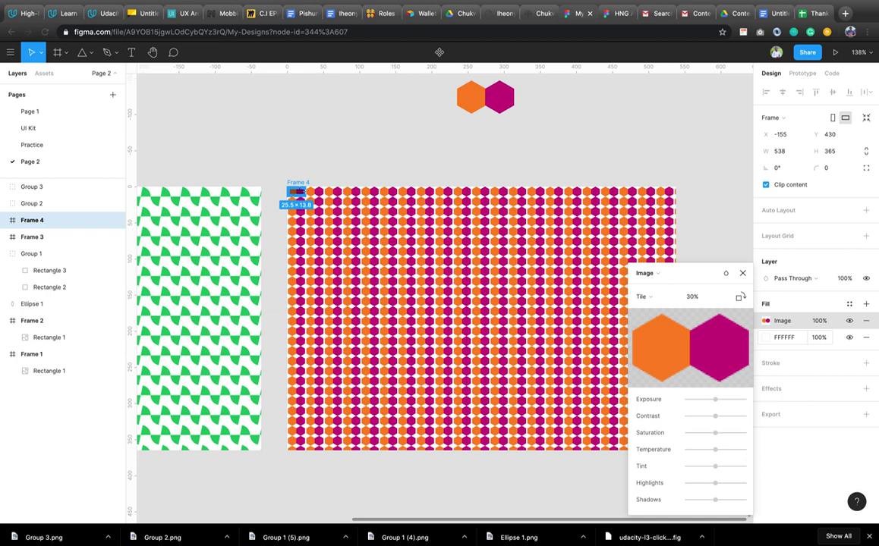
pyautogui.hotkey('ctrl', 'z')
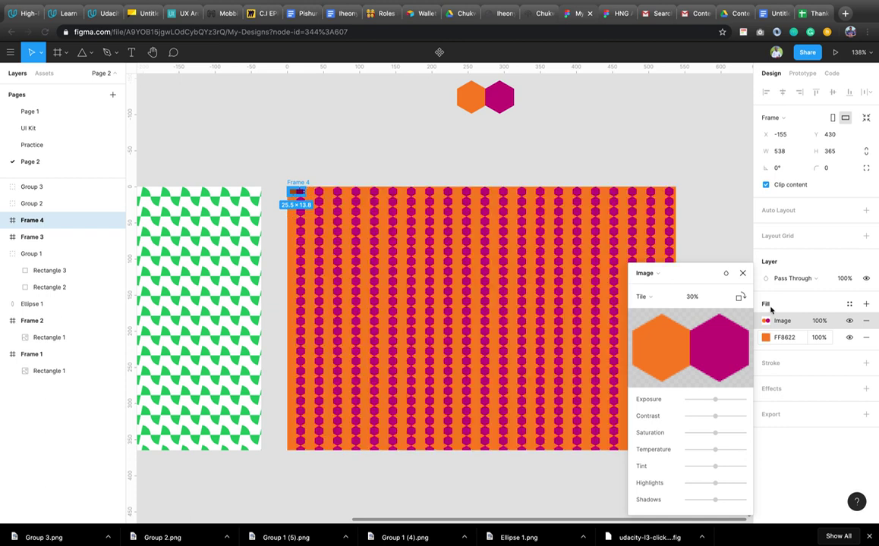
pyautogui.click(742, 274)
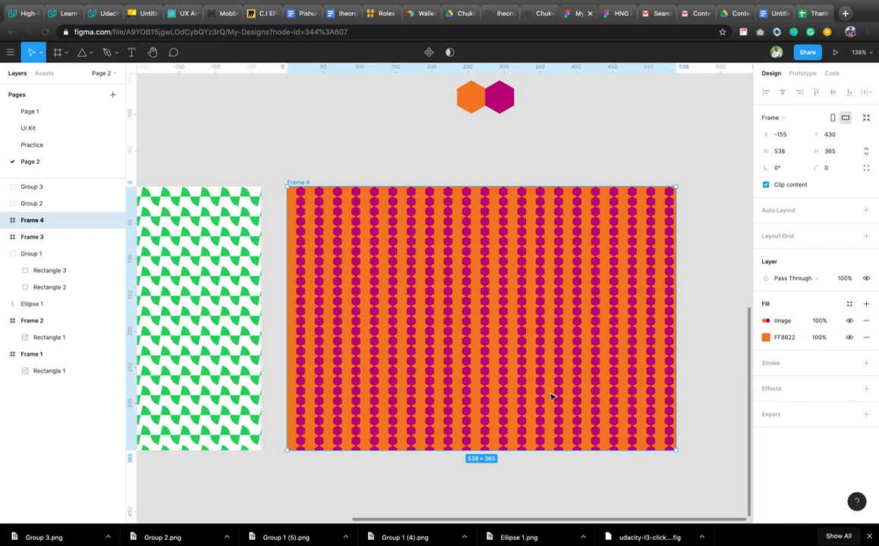
pyautogui.hscroll(-1, 351, 420)
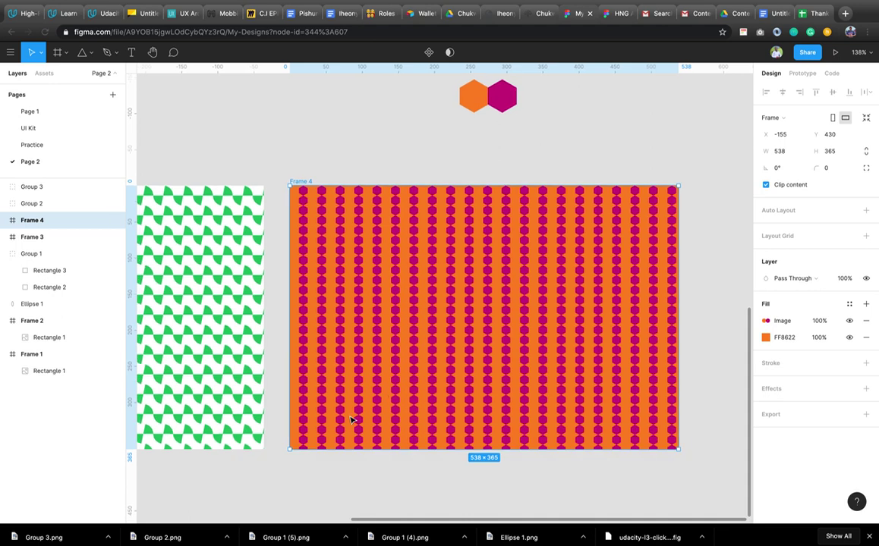
pyautogui.scroll(-2, 351, 420)
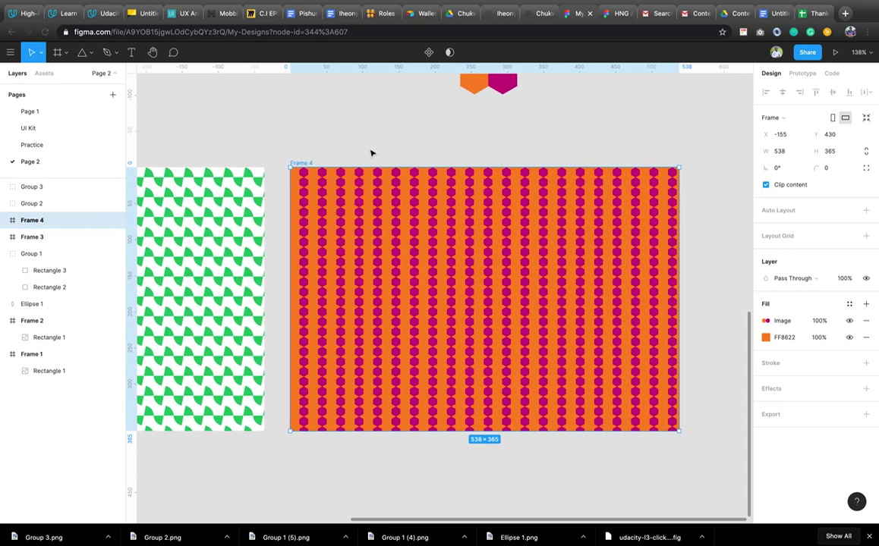
pyautogui.press('Escape')
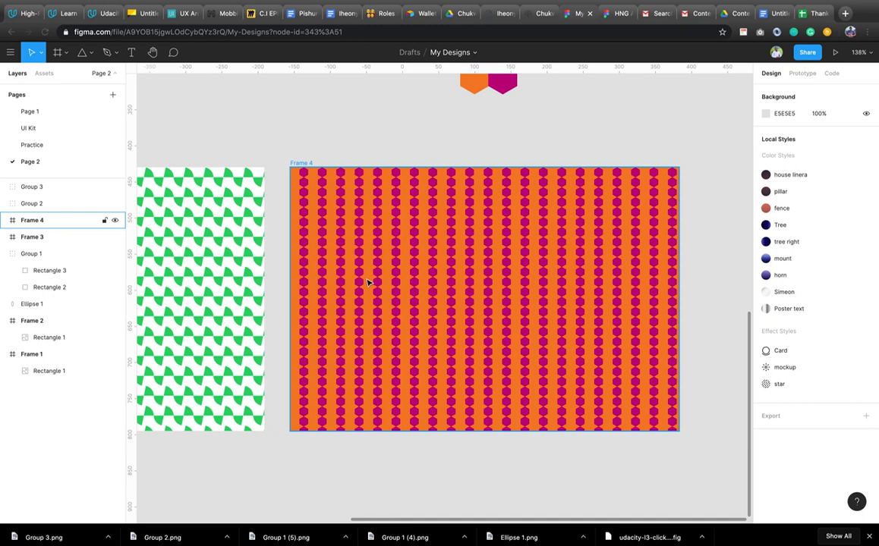
pyautogui.hscroll(-10, 368, 283)
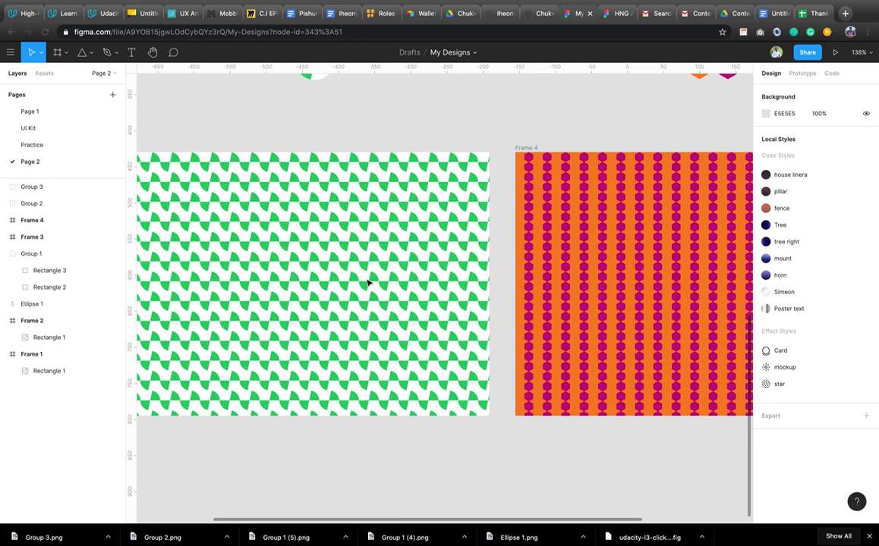
pyautogui.hscroll(-10, 367, 283)
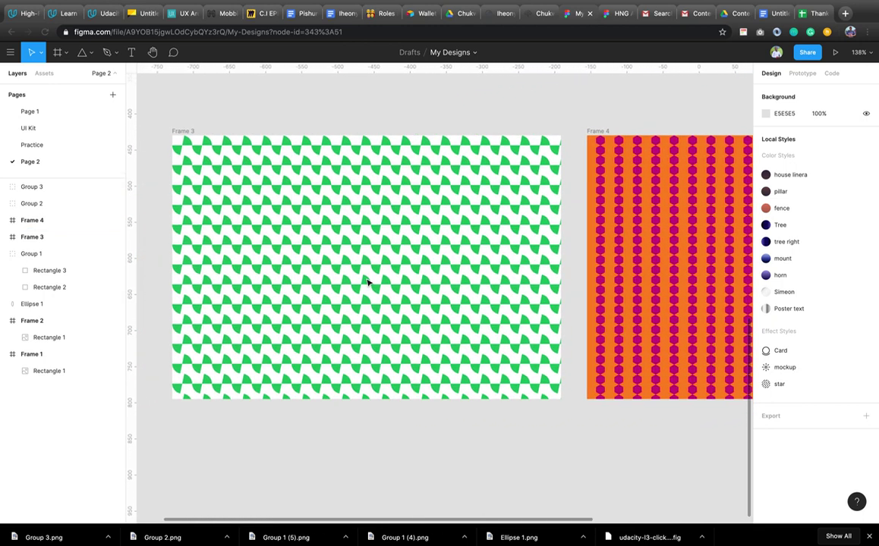
pyautogui.click(333, 255)
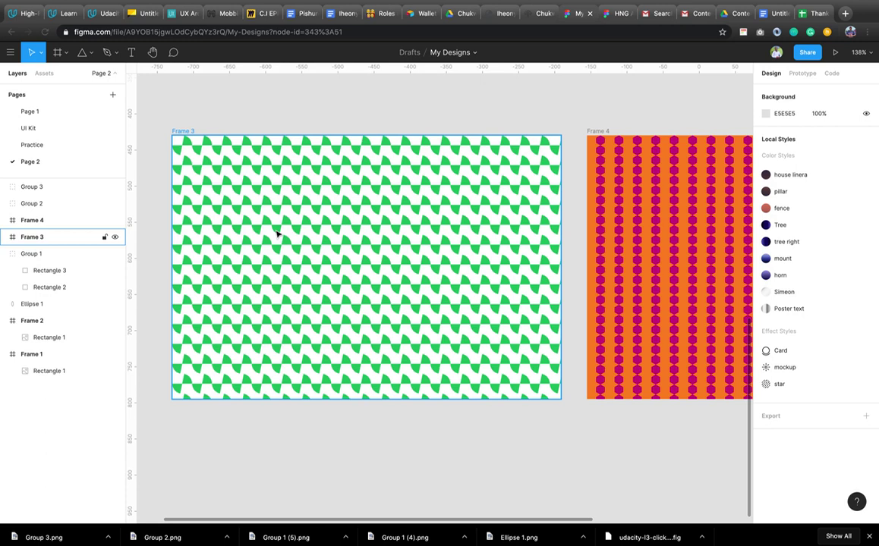
pyautogui.press('Escape')
pyautogui.moveTo(680, 6)
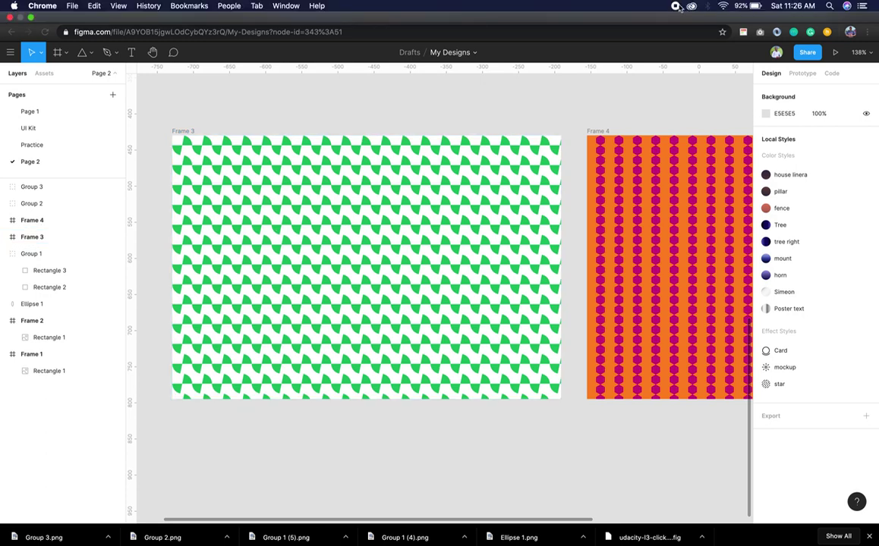